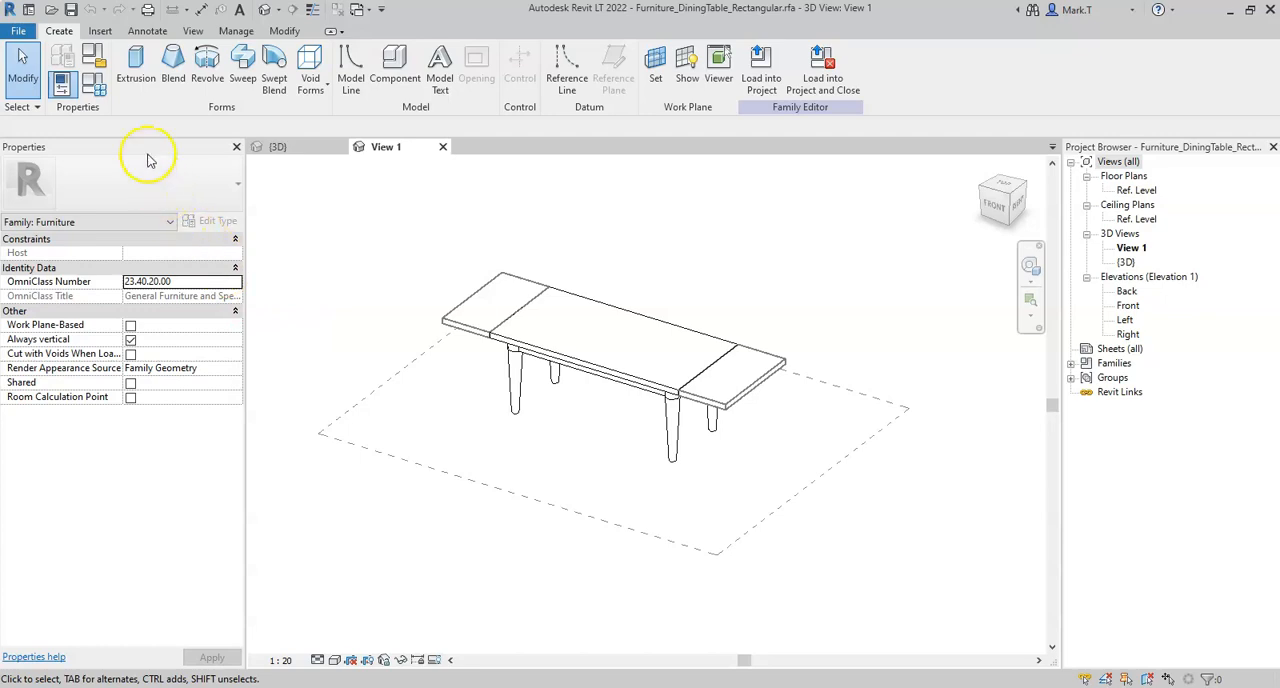
Open the family types and fix the ExtensionWidth parameter with the formula 450 mm.
{"action": "left_click", "coordinate": [95, 86]}
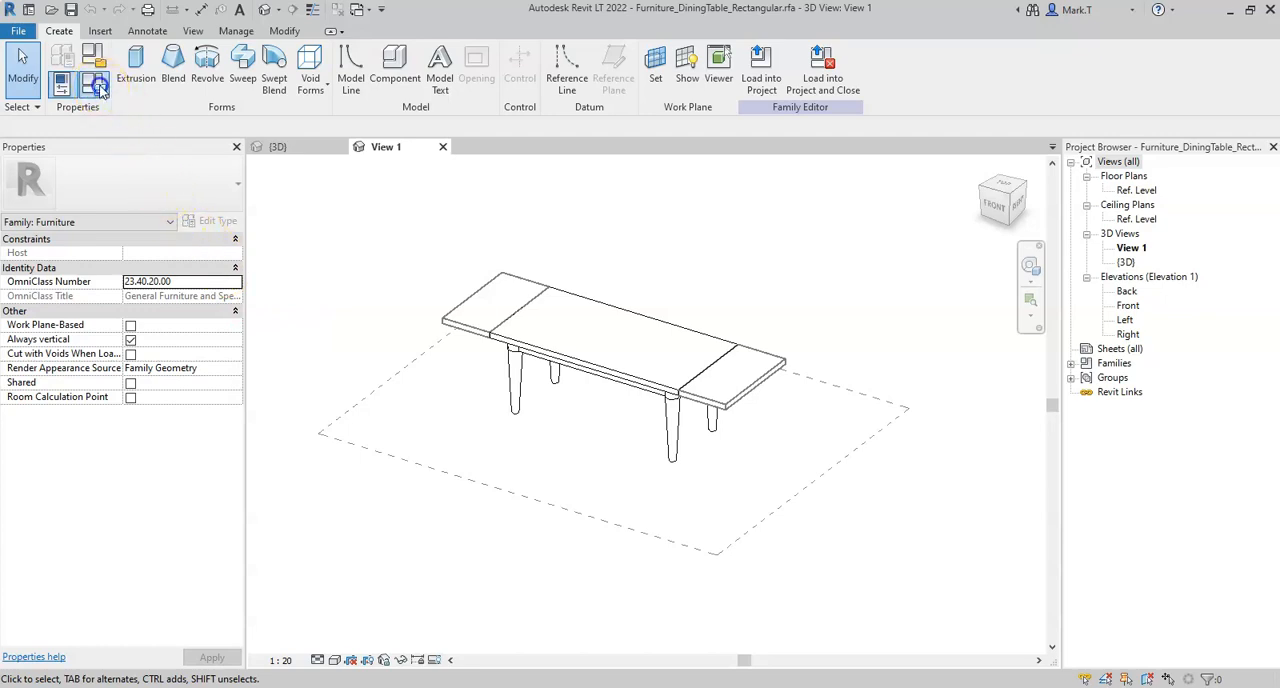
{"action": "left_click_drag", "start_coordinate": [140, 112], "coordinate": [148, 75]}
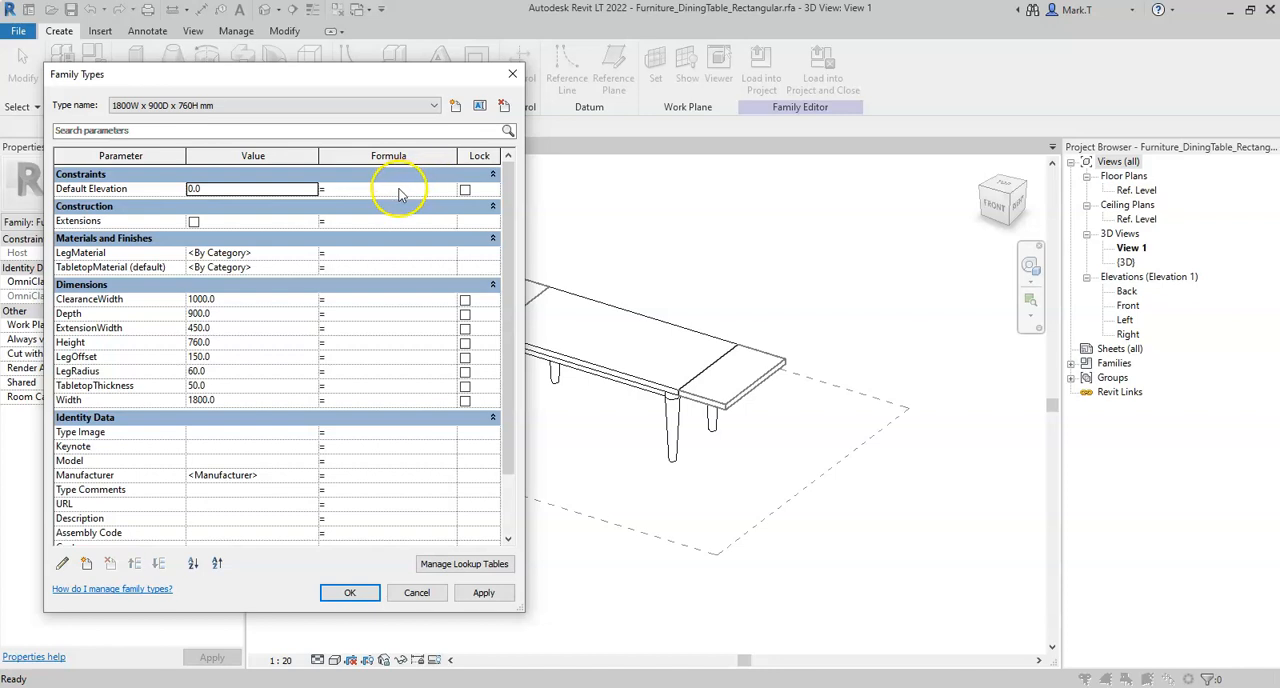
{"action": "left_click", "coordinate": [358, 254]}
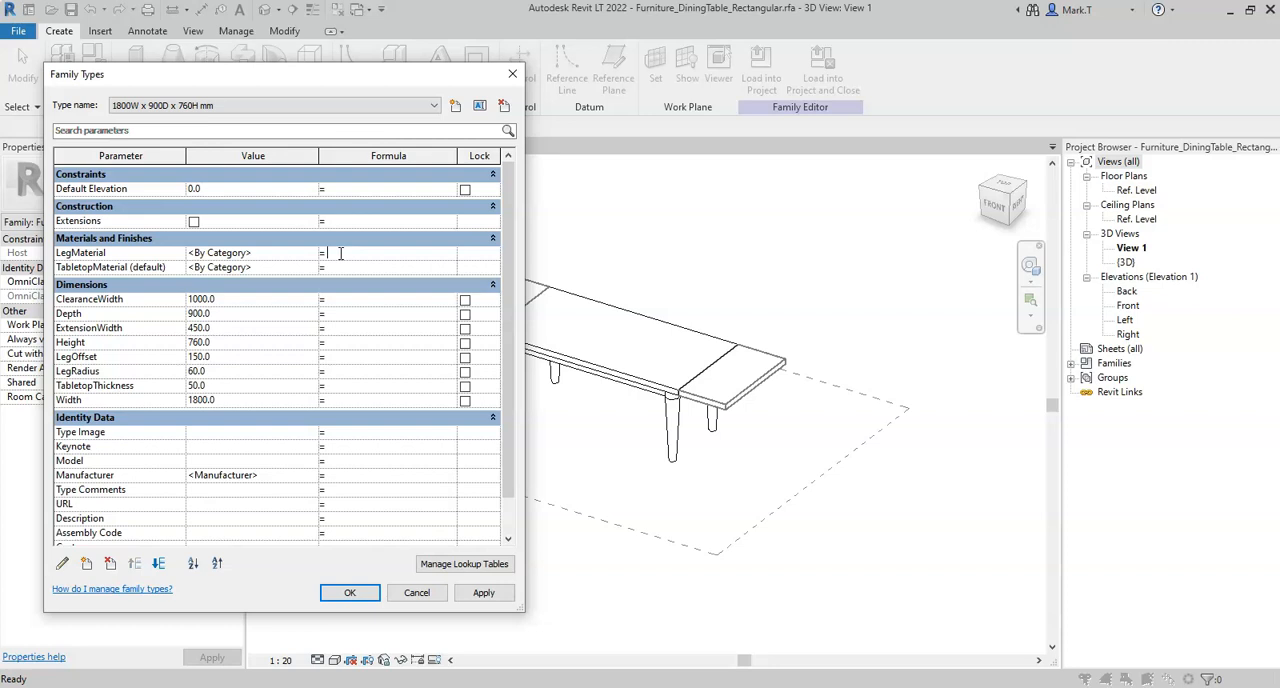
{"action": "left_click", "coordinate": [339, 253]}
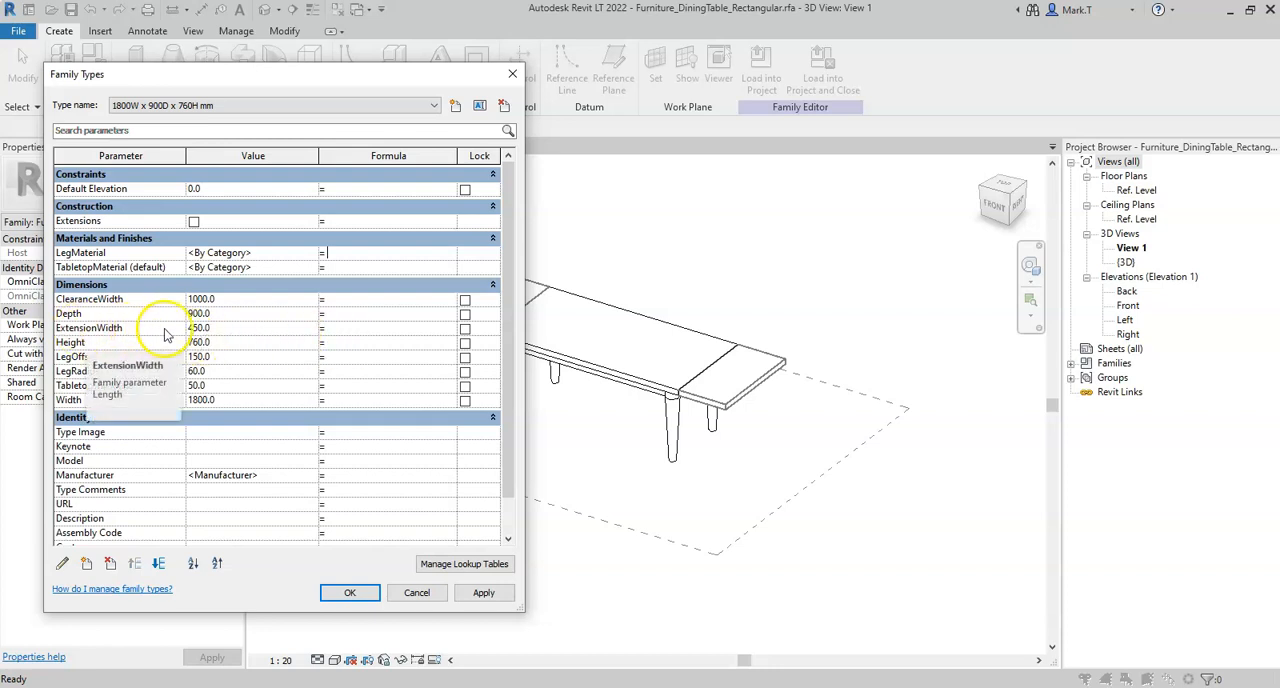
{"action": "left_click", "coordinate": [221, 328]}
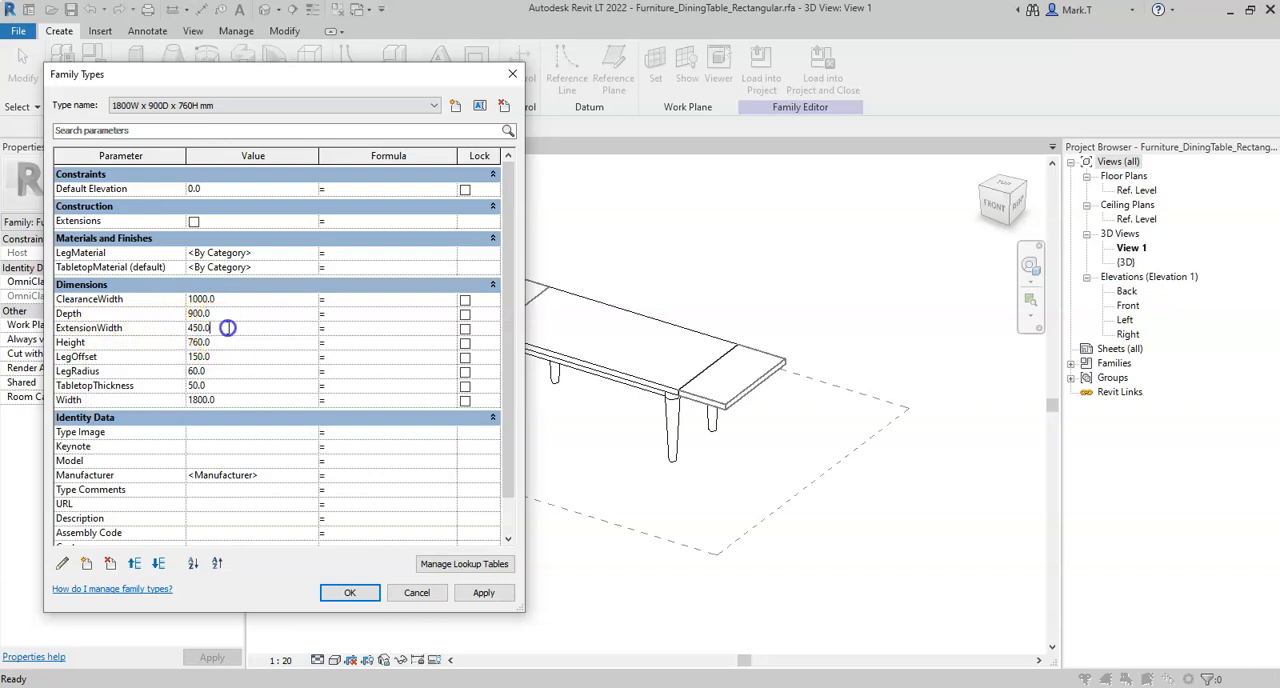
{"action": "left_click", "coordinate": [221, 328]}
{"action": "left_click", "coordinate": [346, 330]}
{"action": "type", "text": "450"}
{"action": "key", "text": "Tab"}
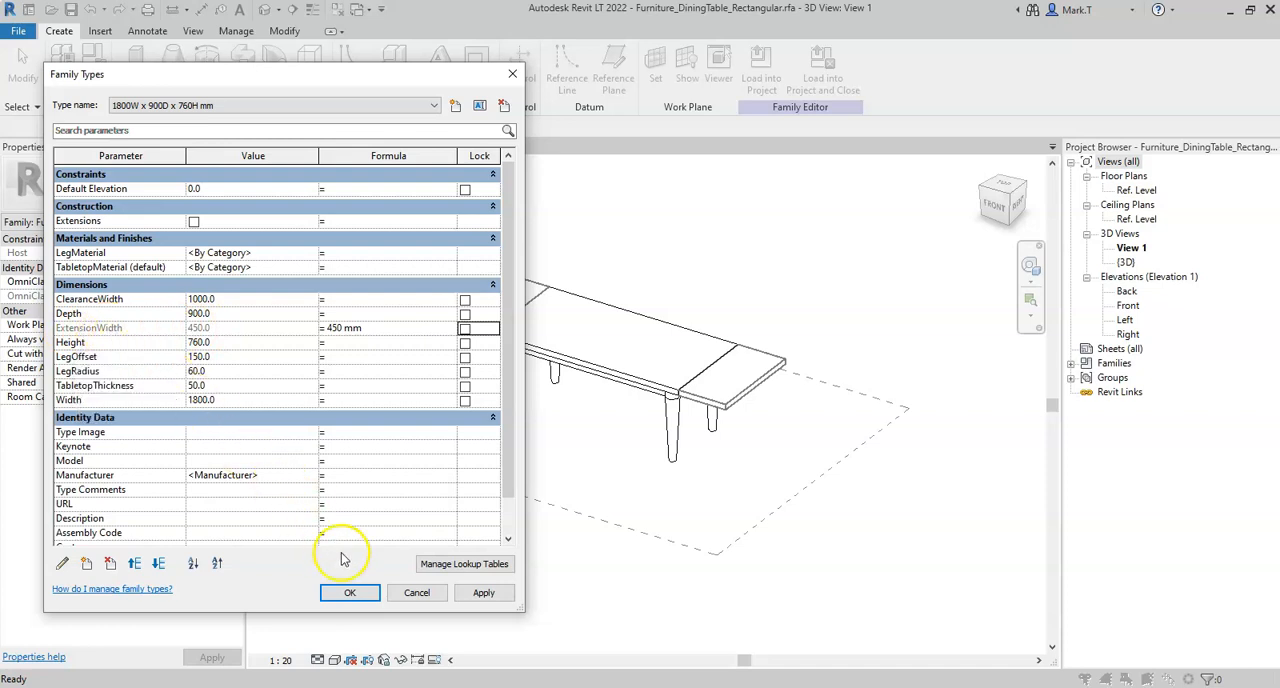
{"action": "left_click", "coordinate": [350, 594]}
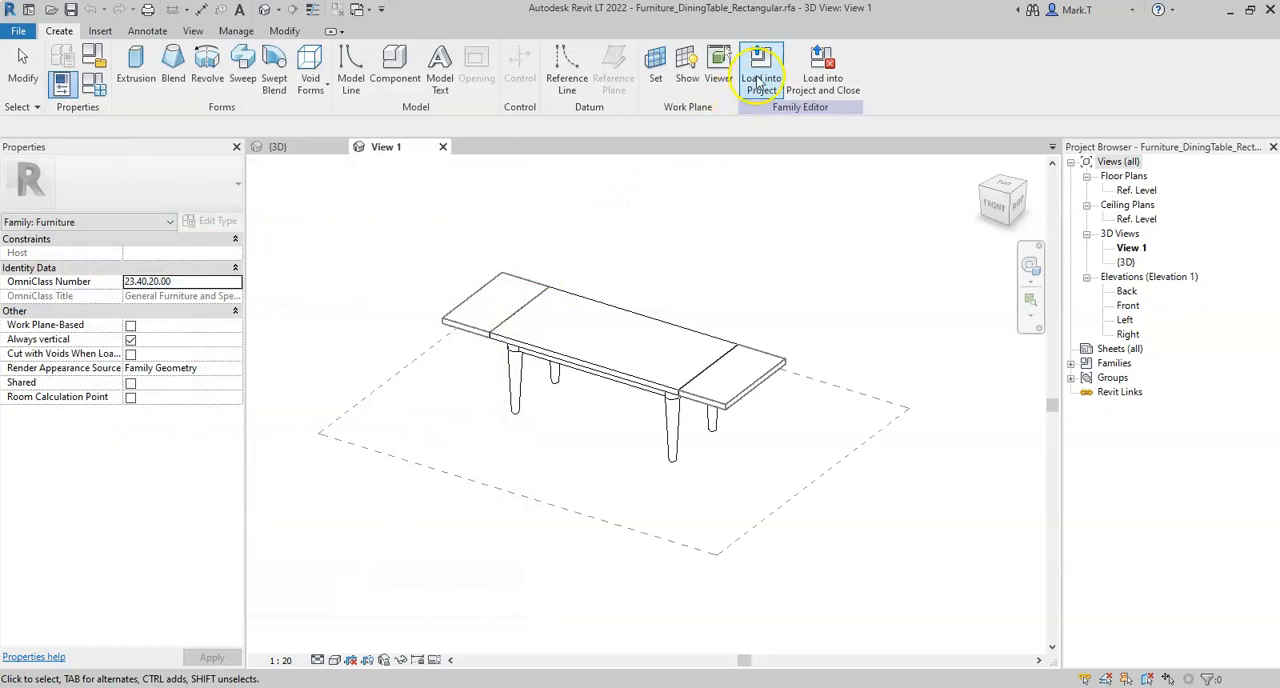
Load the table family into the project, overwriting the existing version, and check ExtensionWidth in the placed table's type properties.
{"action": "left_click", "coordinate": [760, 83]}
{"action": "left_click", "coordinate": [575, 318]}
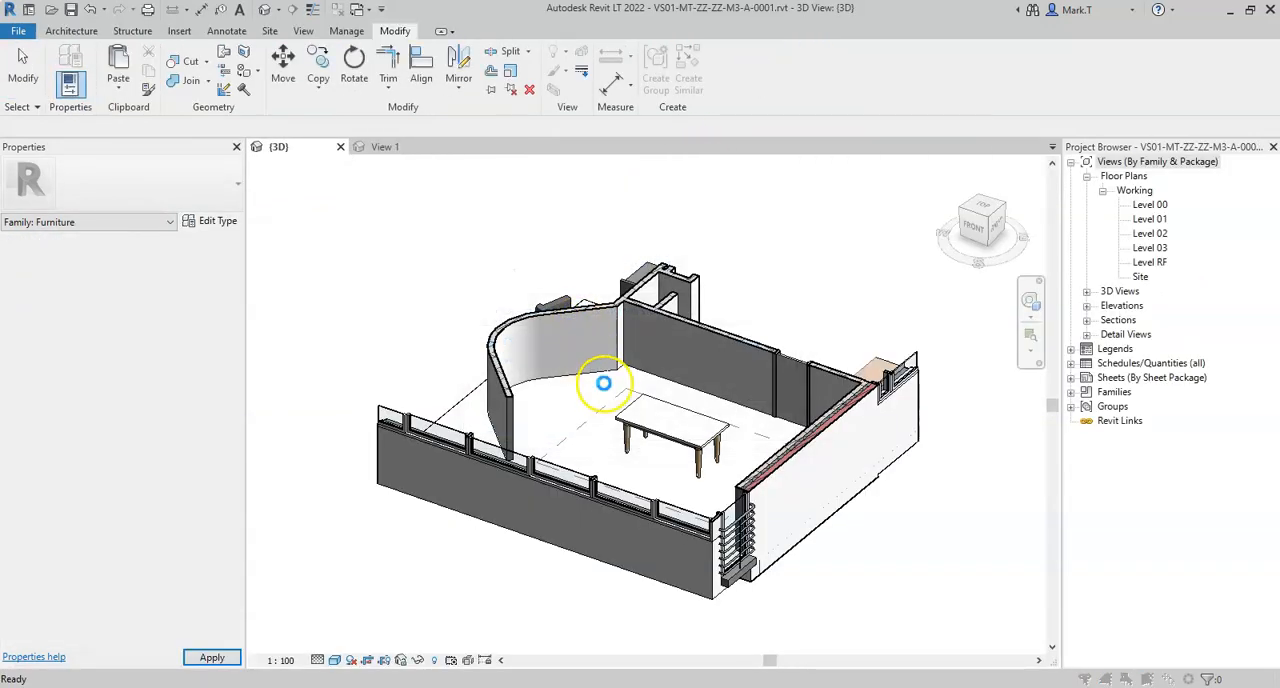
{"action": "left_click", "coordinate": [634, 402]}
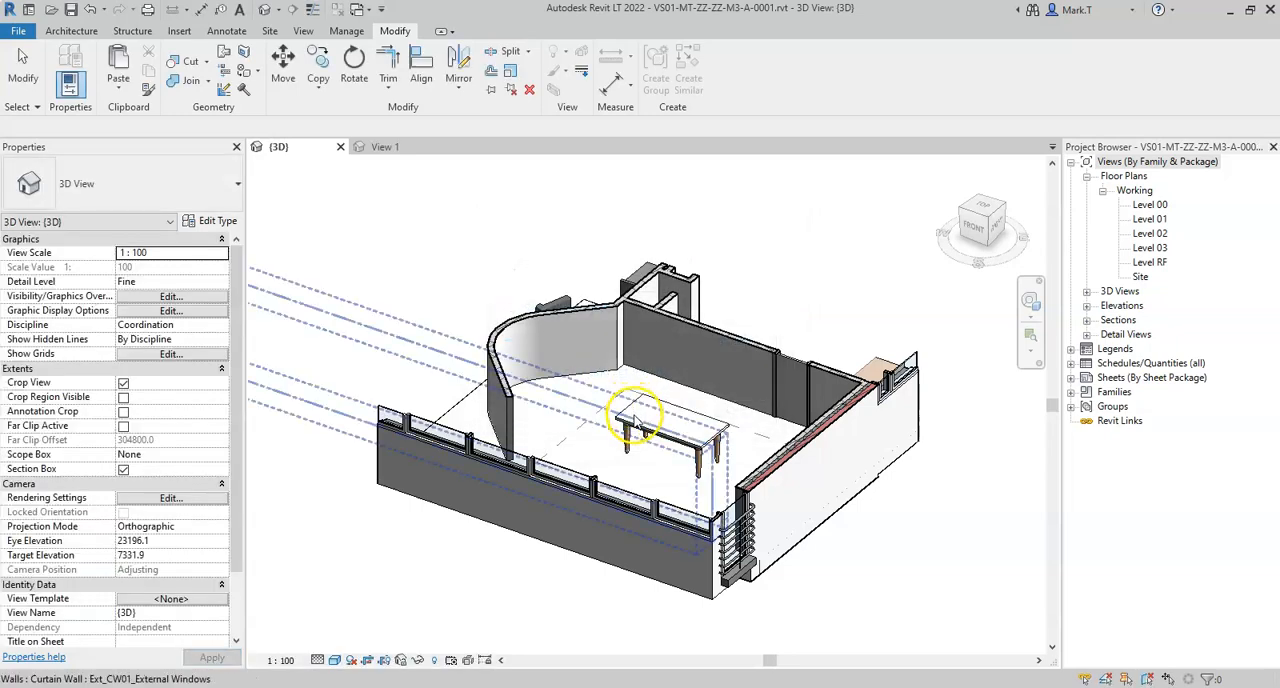
{"action": "left_click", "coordinate": [675, 410]}
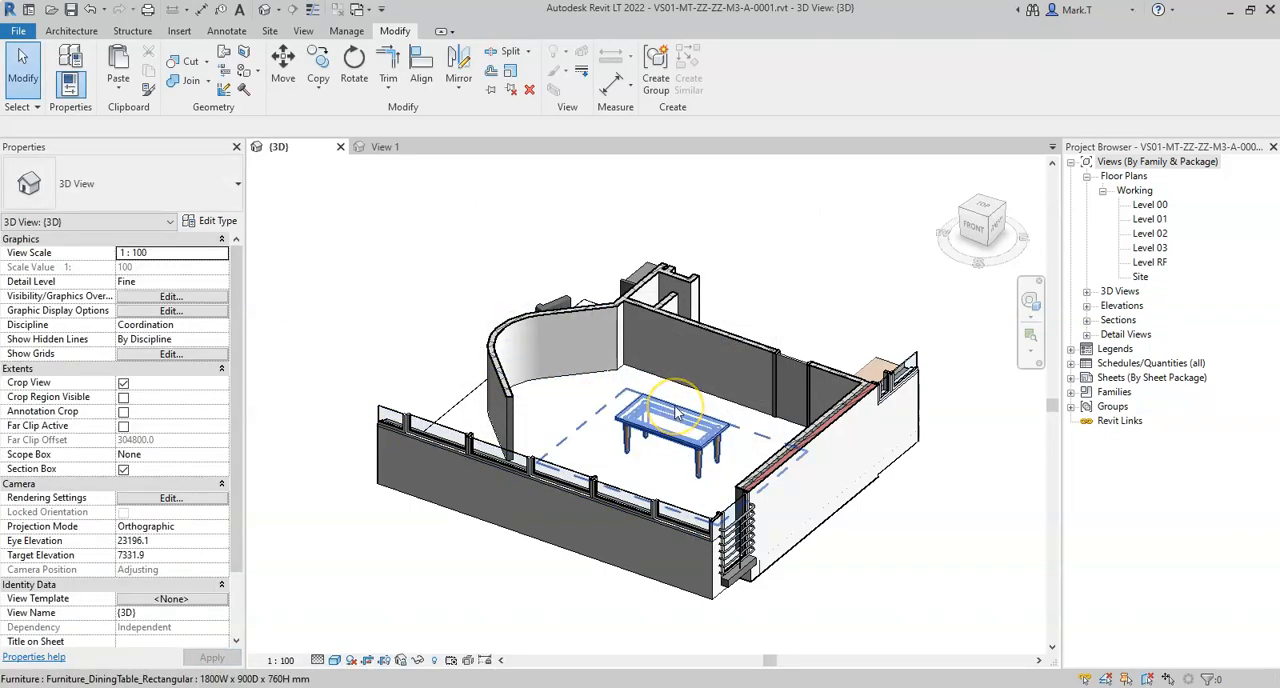
{"action": "left_click", "coordinate": [676, 412]}
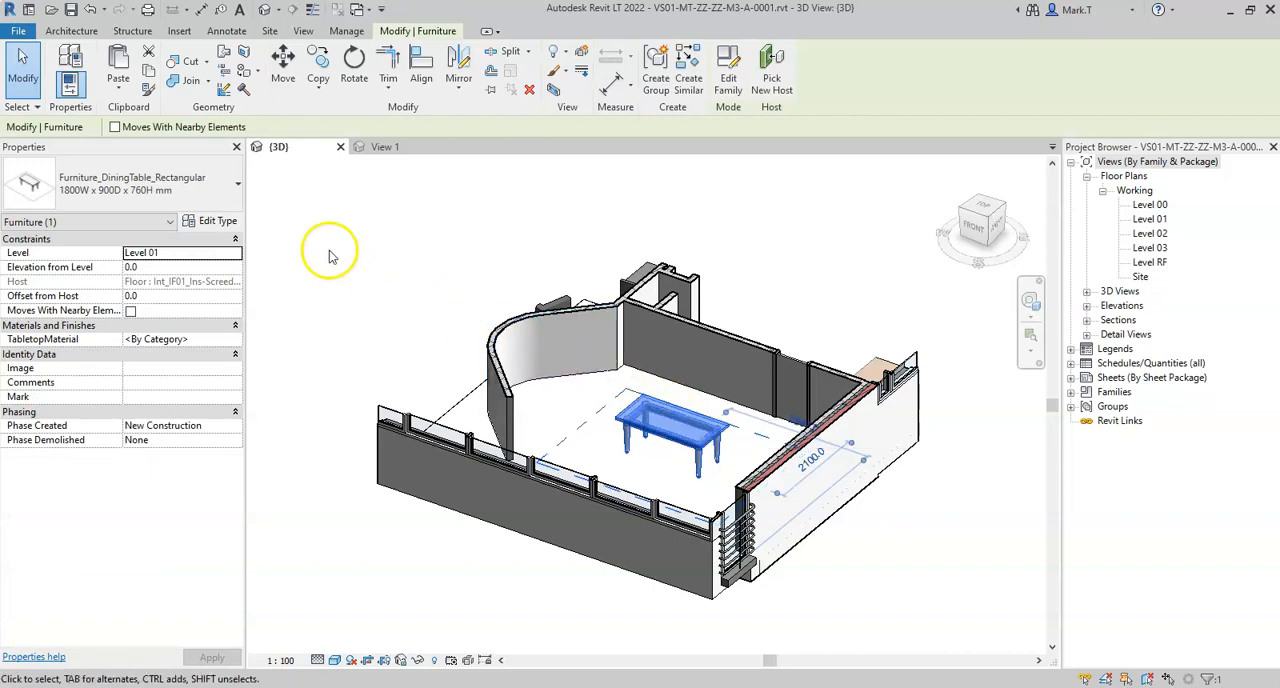
{"action": "left_click", "coordinate": [214, 224]}
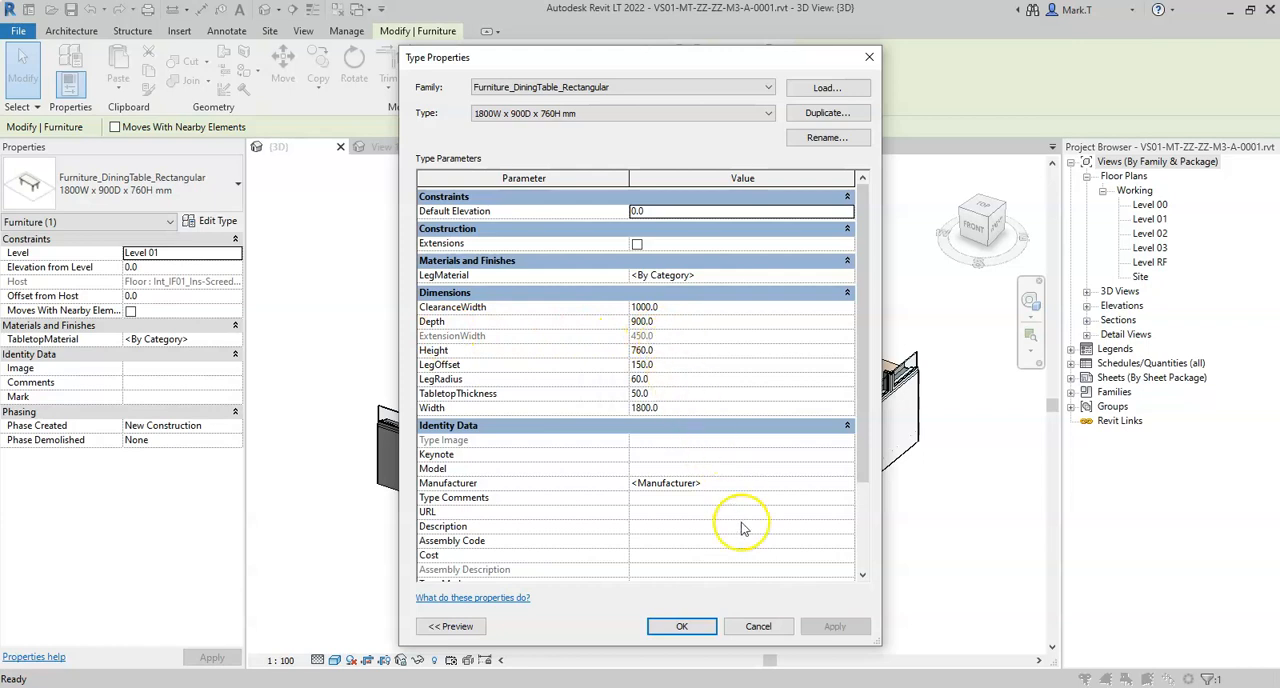
{"action": "left_click", "coordinate": [758, 626]}
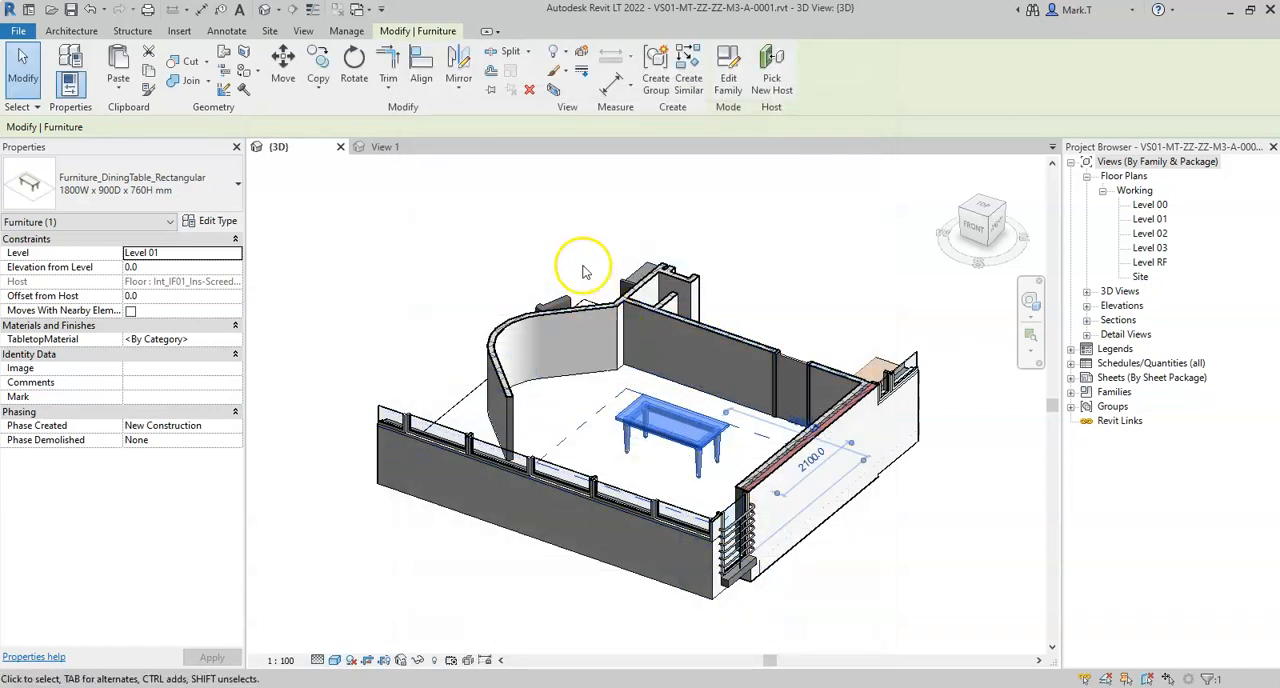
Edit the dining table family and set its Description formula to the quoted text "Rectangular Dining Table".
{"action": "left_click", "coordinate": [726, 88]}
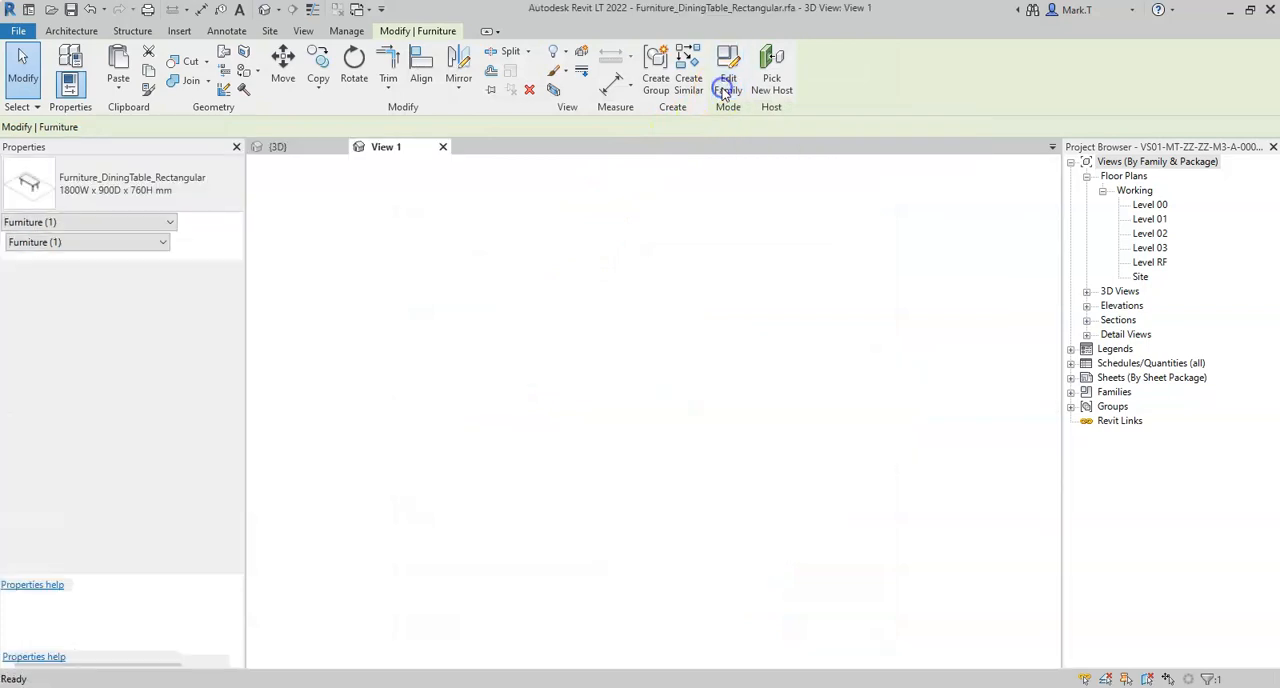
{"action": "left_click", "coordinate": [94, 86]}
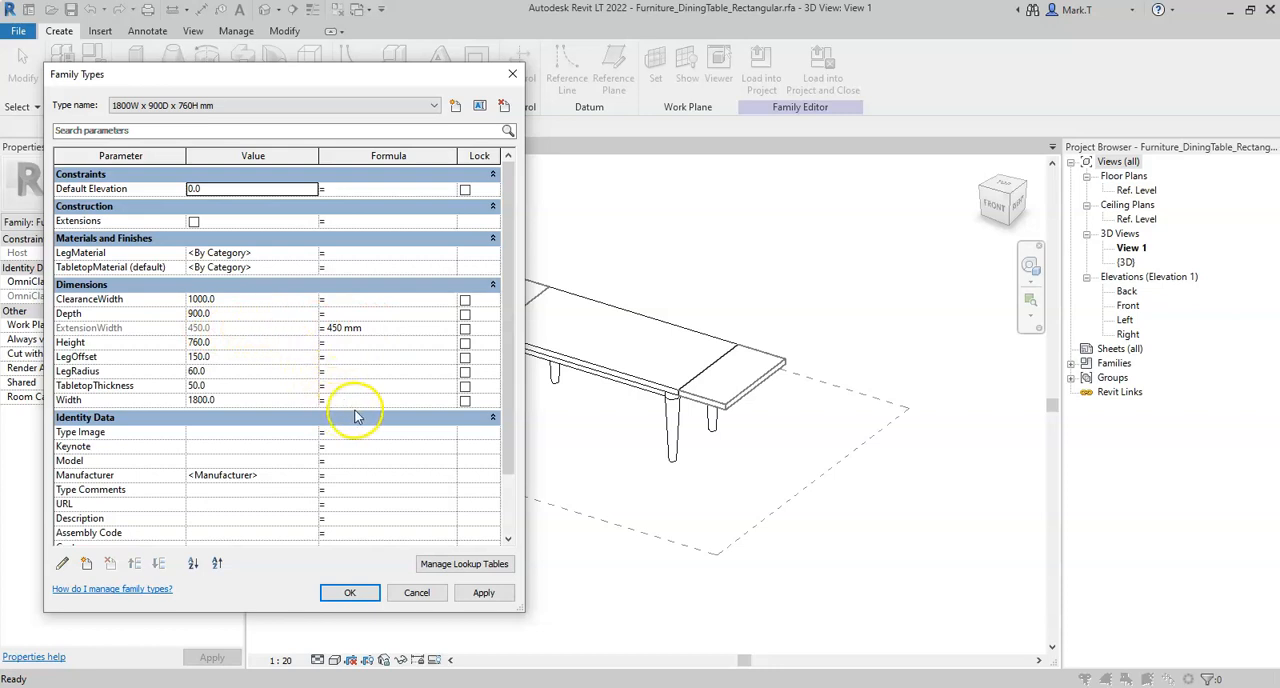
{"action": "left_click_drag", "start_coordinate": [508, 400], "coordinate": [509, 432]}
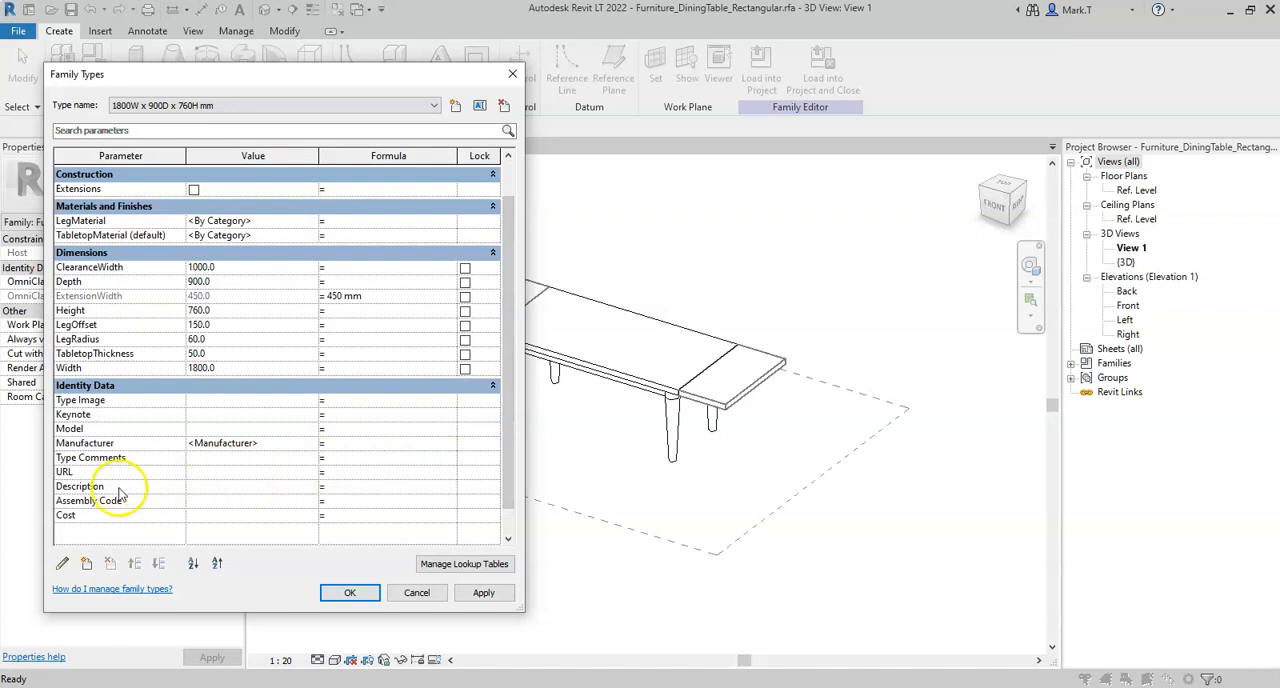
{"action": "left_click", "coordinate": [341, 490]}
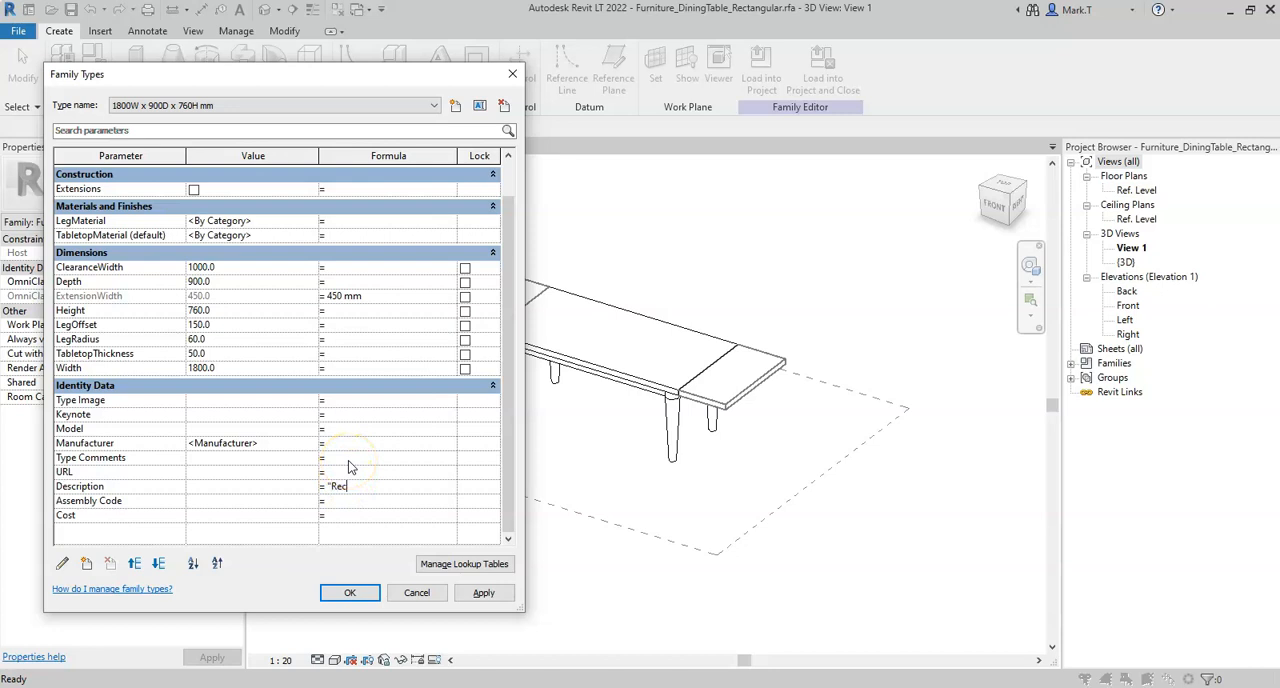
{"action": "type", "text": "Dingi"}
{"action": "key", "text": "BackSpace"}
{"action": "key", "text": "BackSpace"}
{"action": "type", "text": "ing Table\""}
{"action": "key", "text": "Return"}
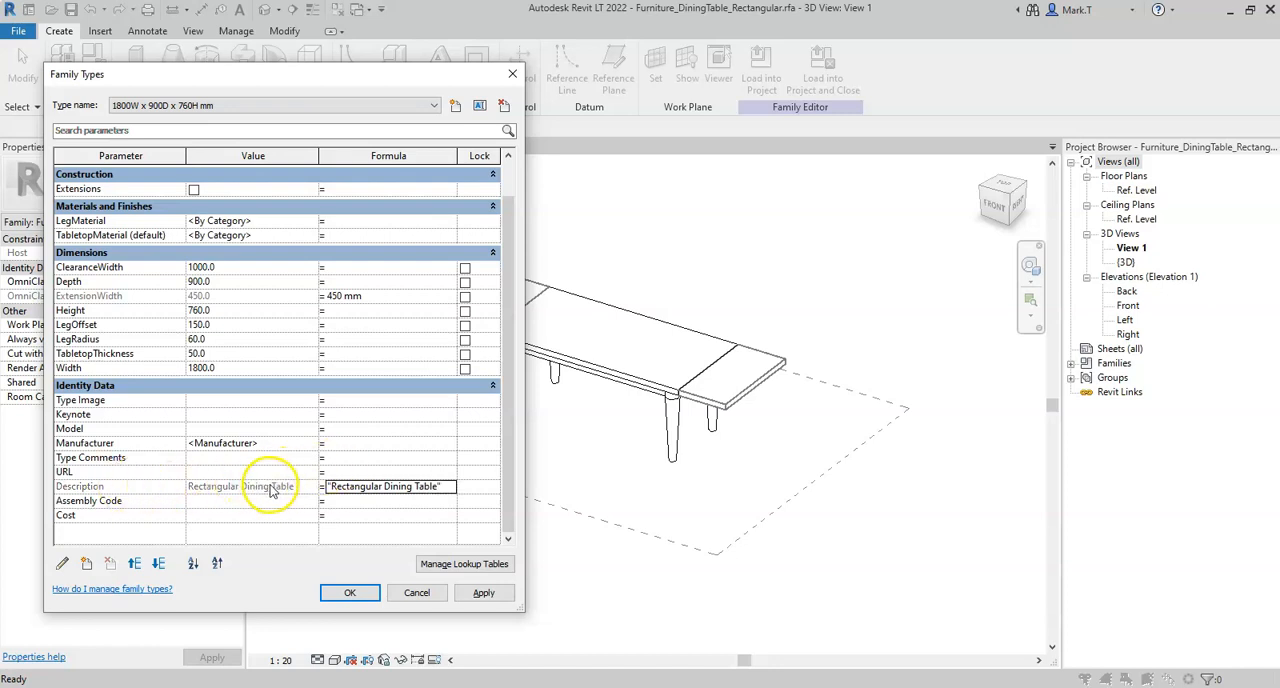
{"action": "left_click", "coordinate": [362, 593]}
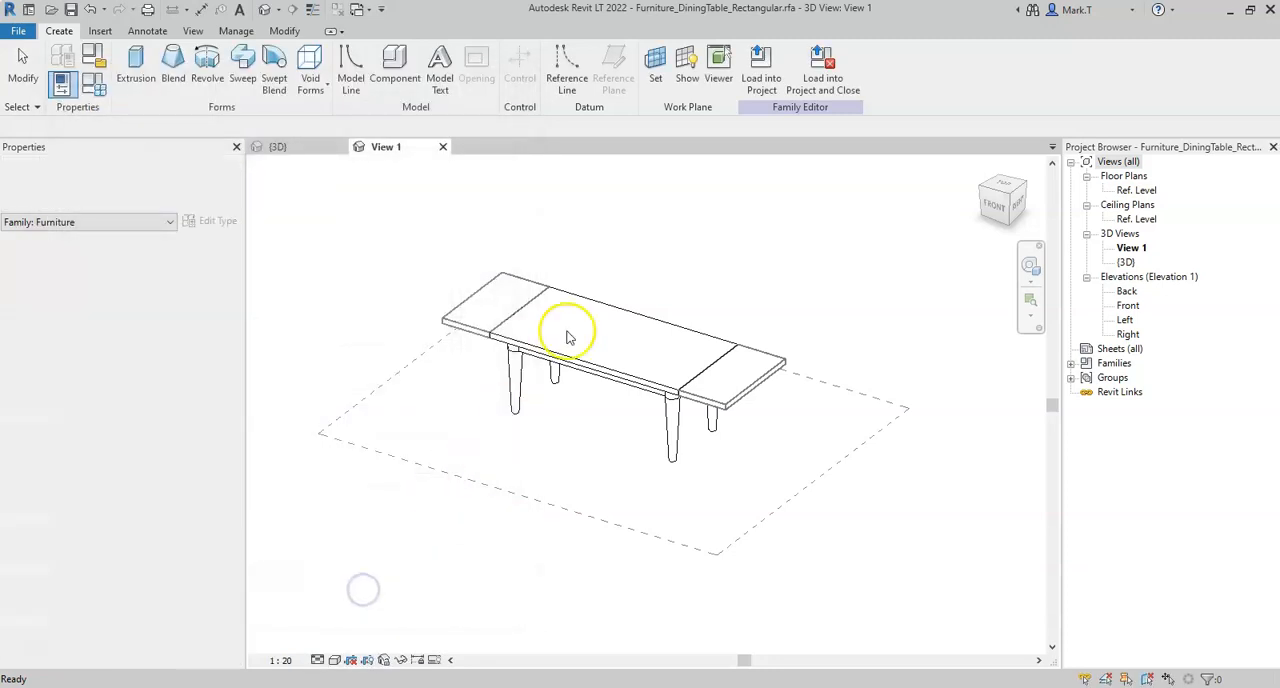
Reload the family into the project over the existing version and check the Description in the table's type properties.
{"action": "left_click", "coordinate": [773, 86]}
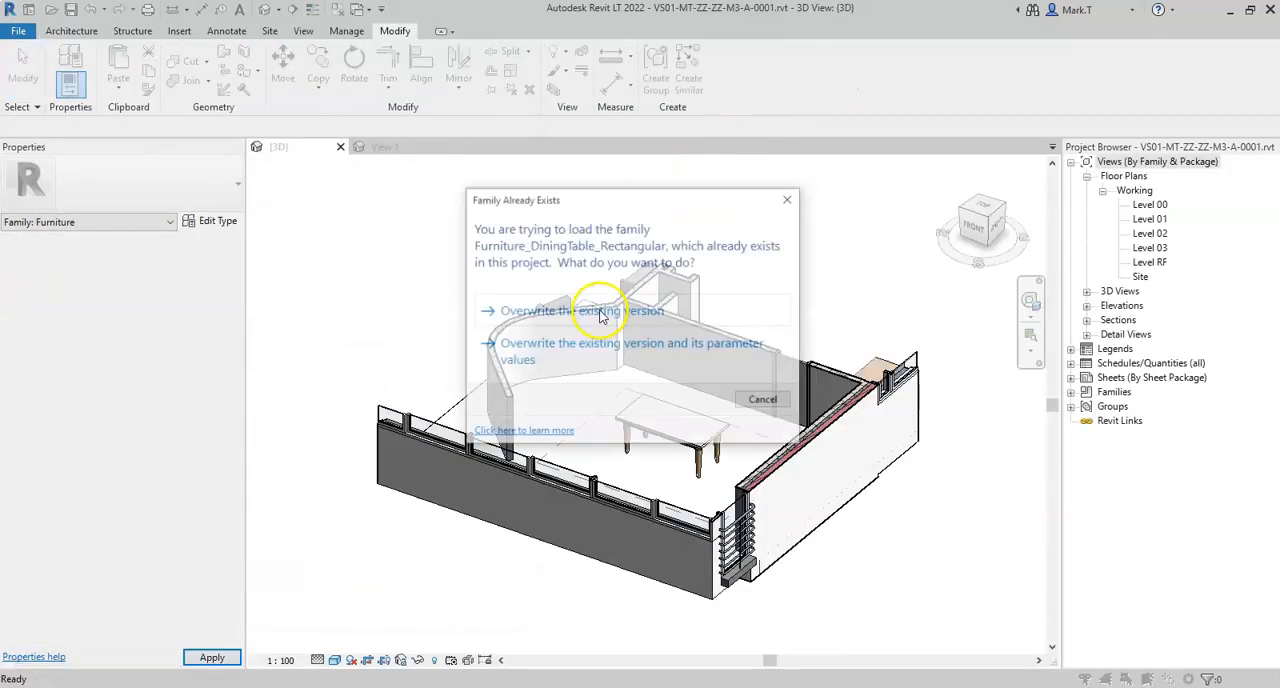
{"action": "left_click", "coordinate": [584, 314]}
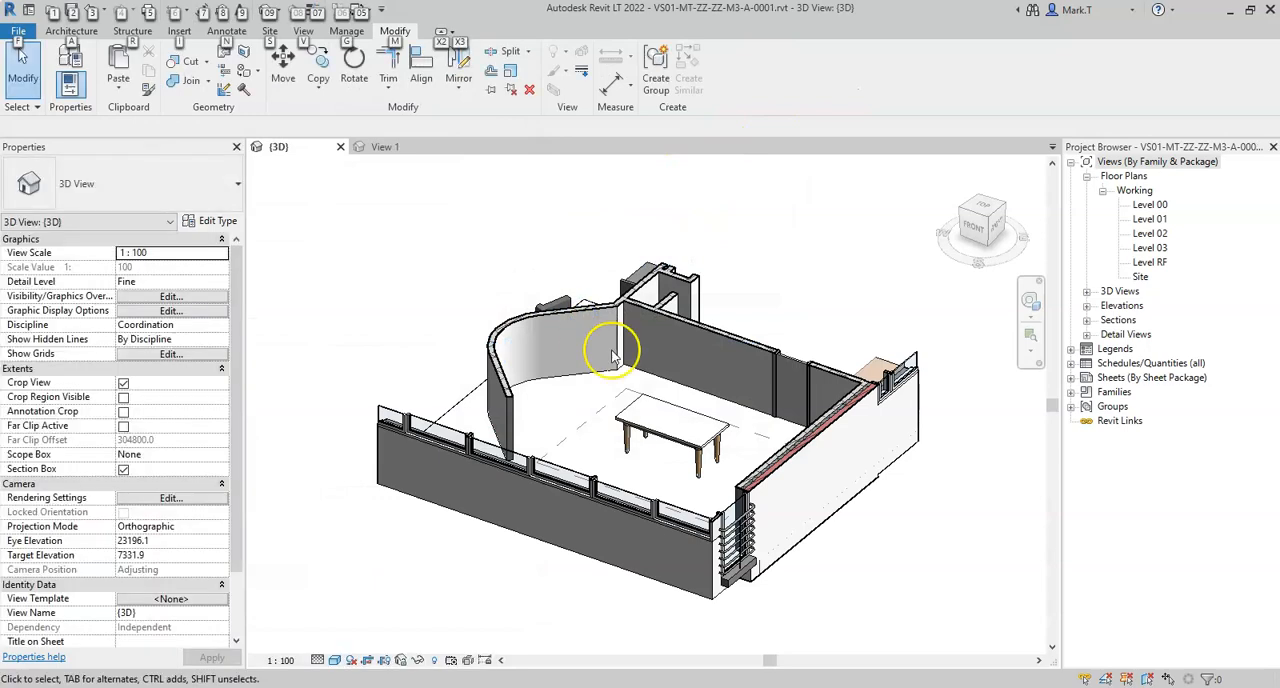
{"action": "left_click", "coordinate": [708, 424]}
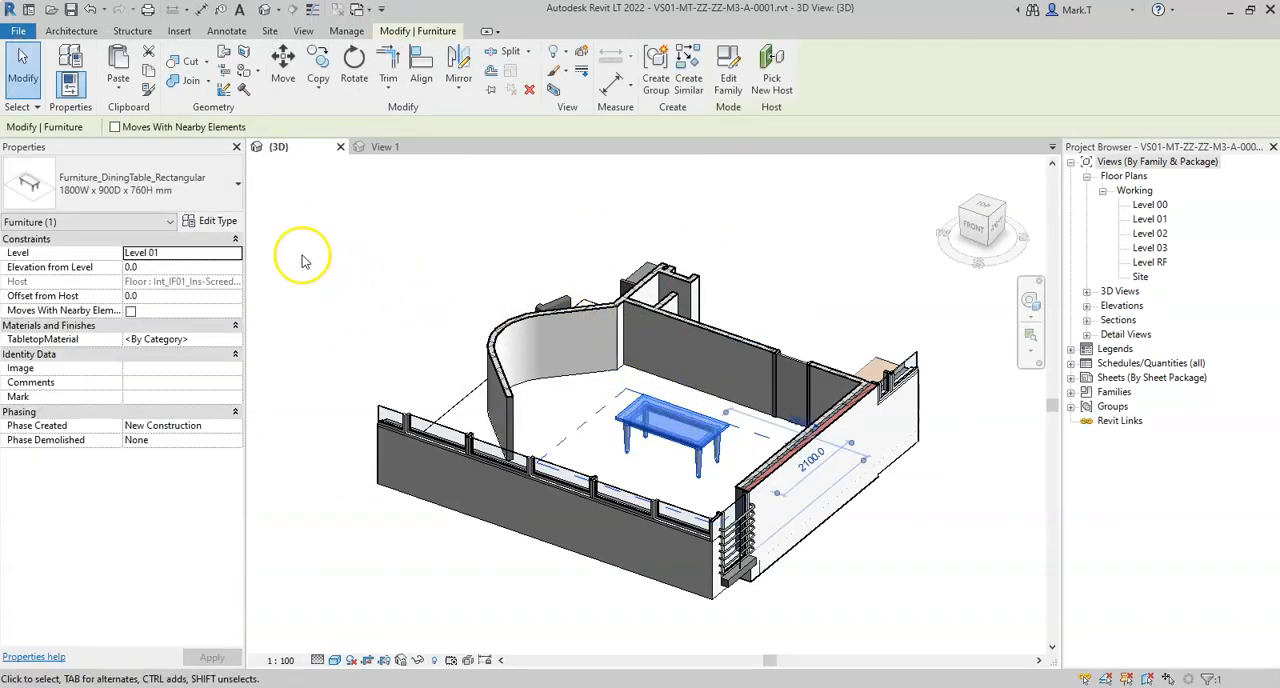
{"action": "left_click", "coordinate": [228, 223]}
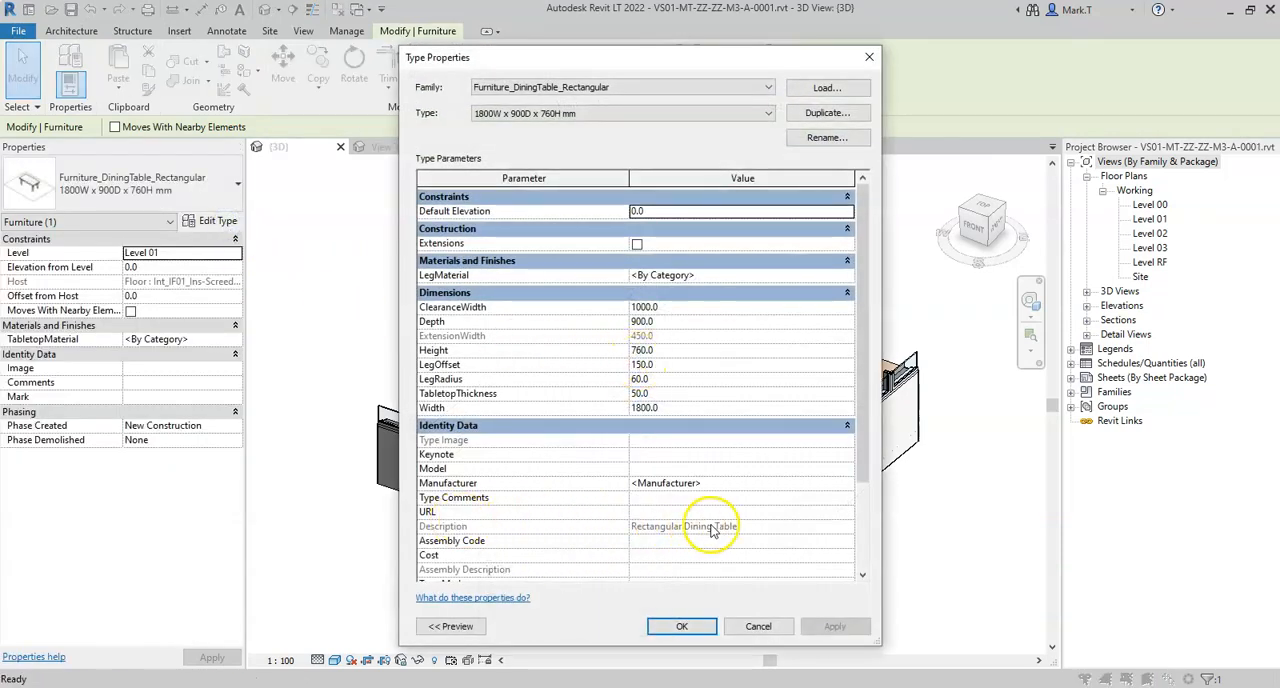
{"action": "left_click", "coordinate": [746, 525]}
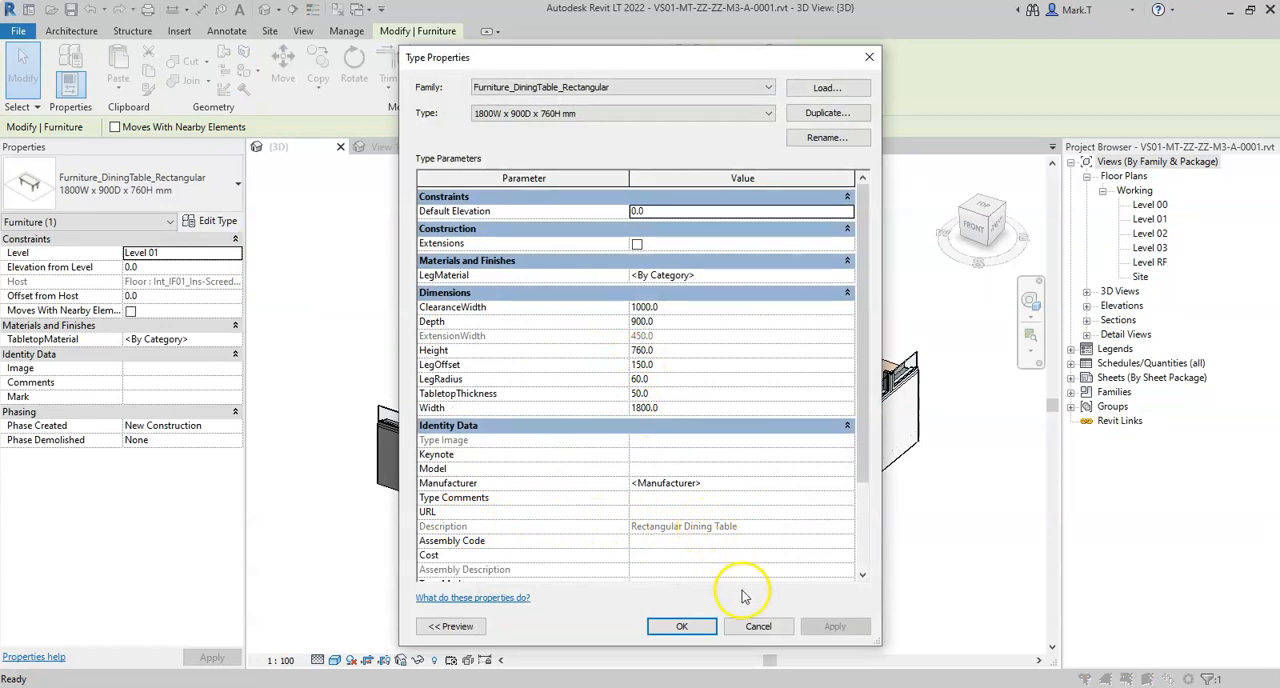
{"action": "left_click", "coordinate": [755, 626]}
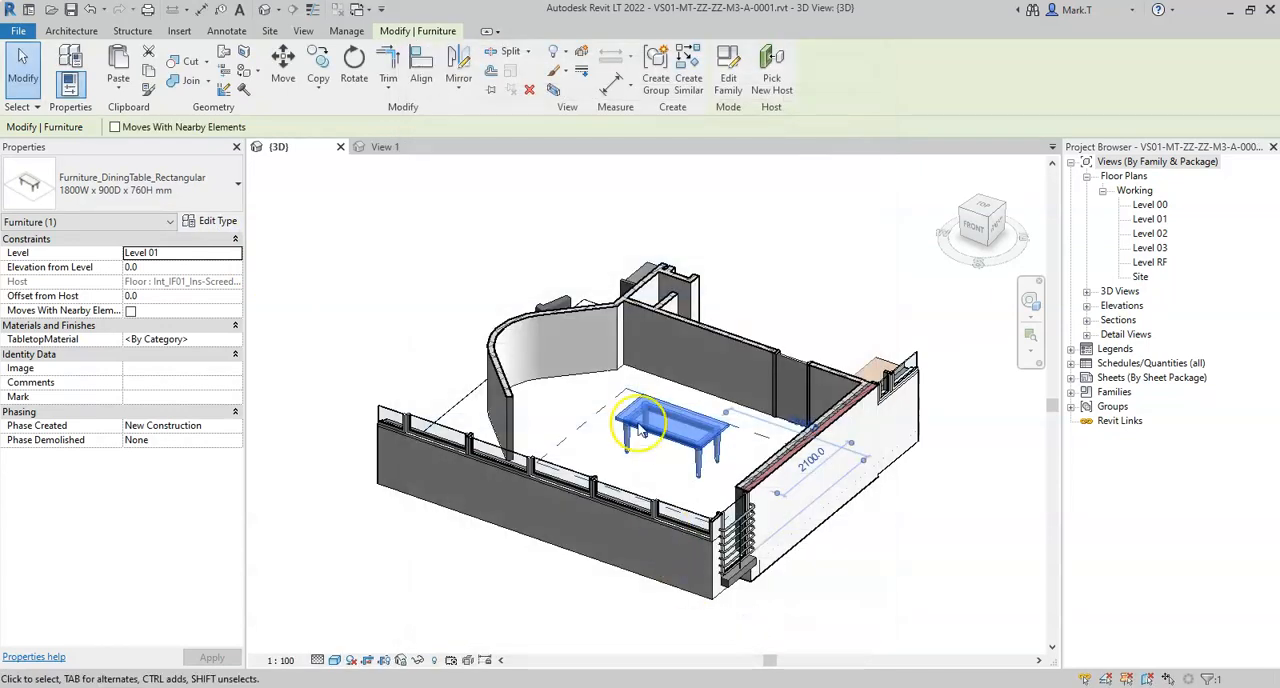
Reopen the dining table family for editing and set the Depth parameter's formula to Width / 2.
{"action": "left_click", "coordinate": [729, 80]}
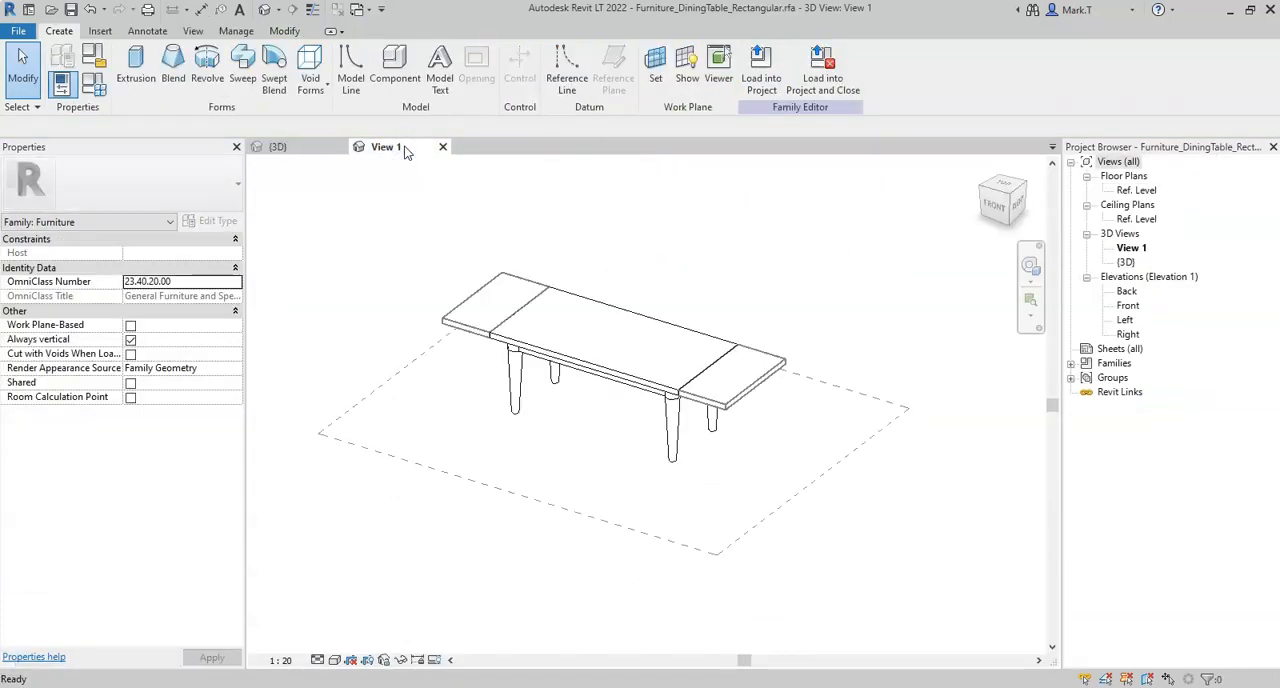
{"action": "middle_click_drag", "start_coordinate": [411, 217], "coordinate": [484, 230]}
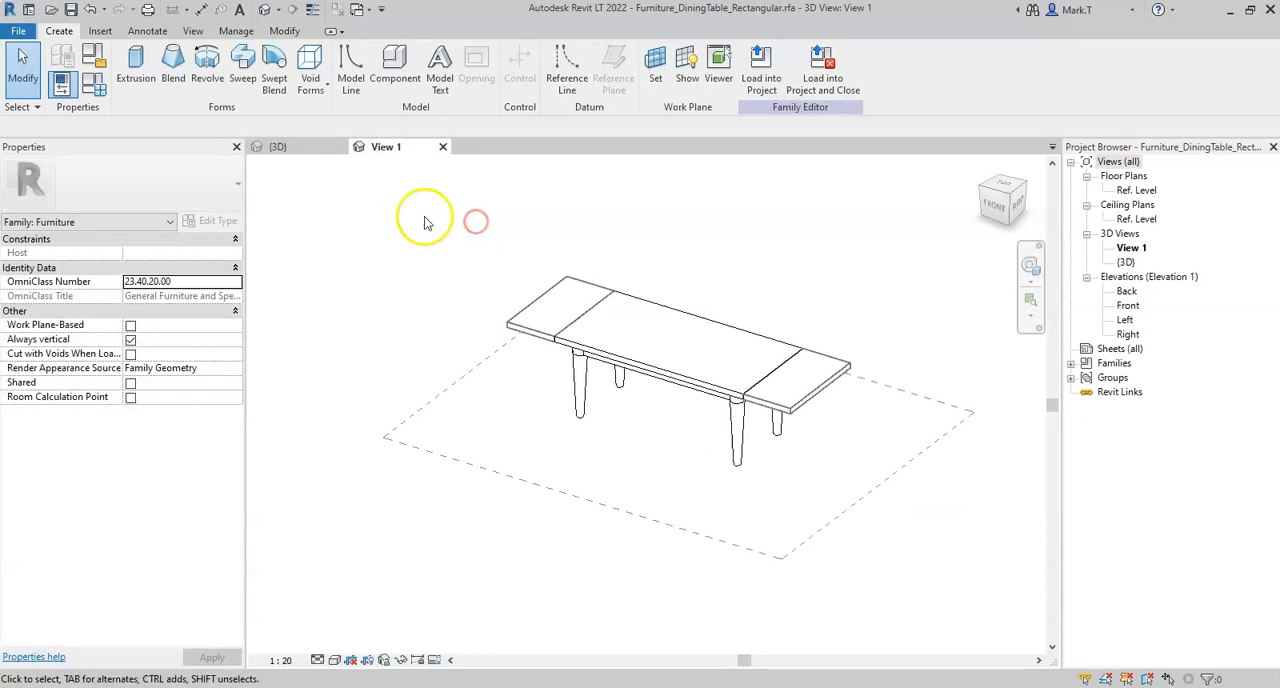
{"action": "left_click", "coordinate": [91, 85]}
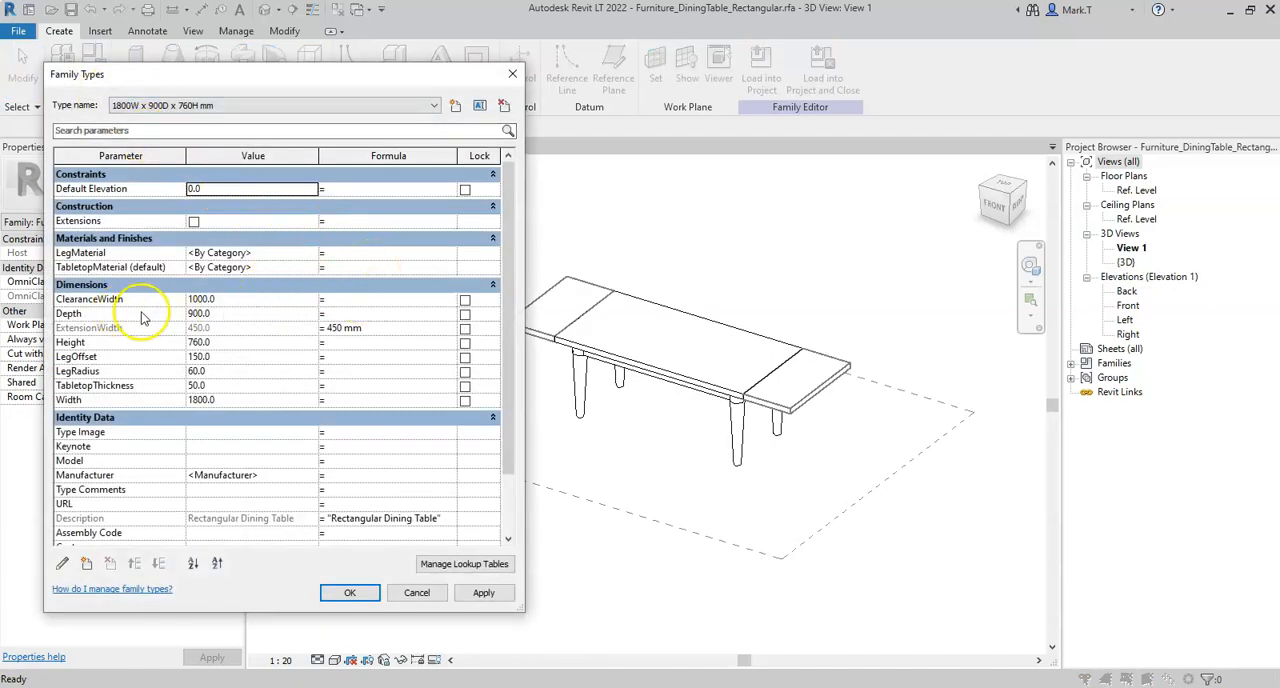
{"action": "left_click", "coordinate": [347, 320]}
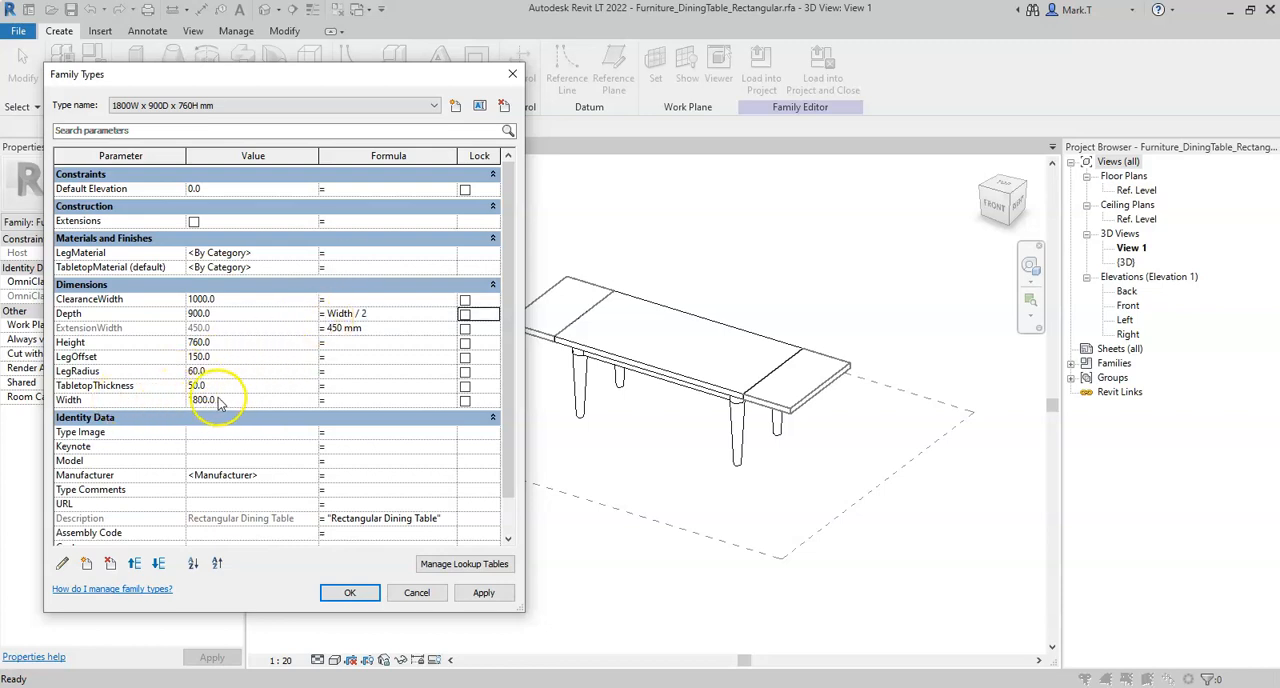
{"action": "left_click", "coordinate": [362, 315]}
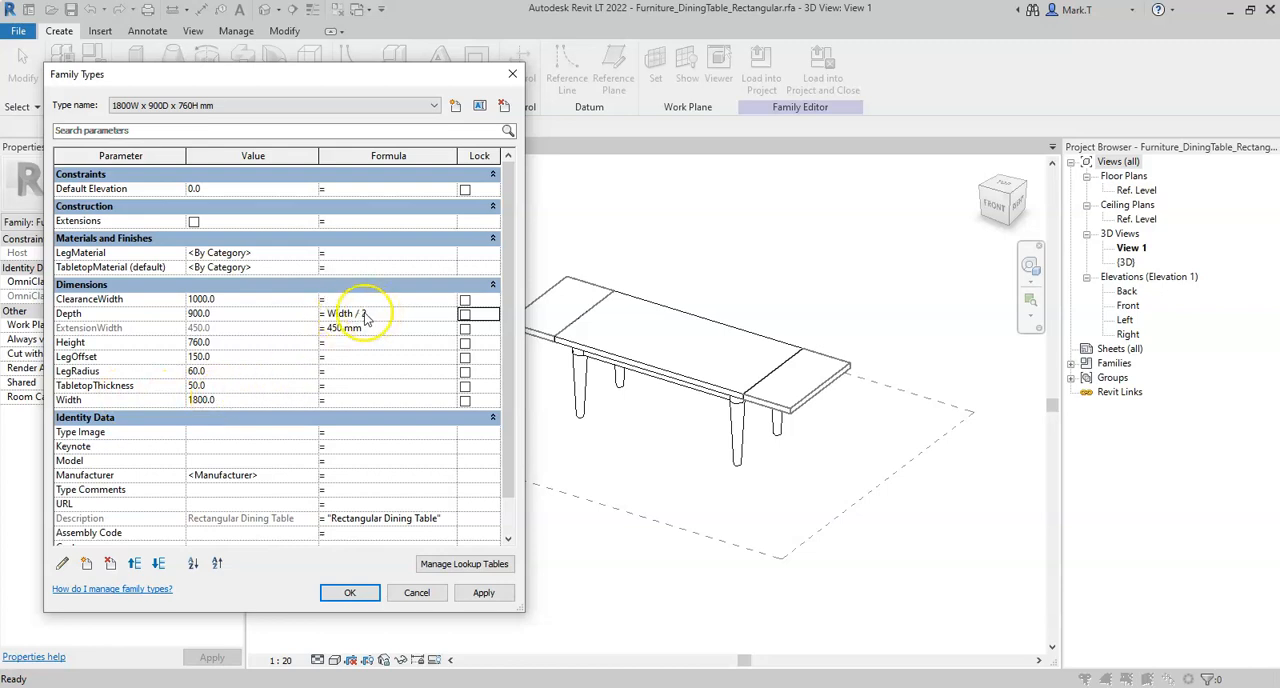
Set the table's Width to 1600 and apply it to the family model.
{"action": "left_click", "coordinate": [238, 399]}
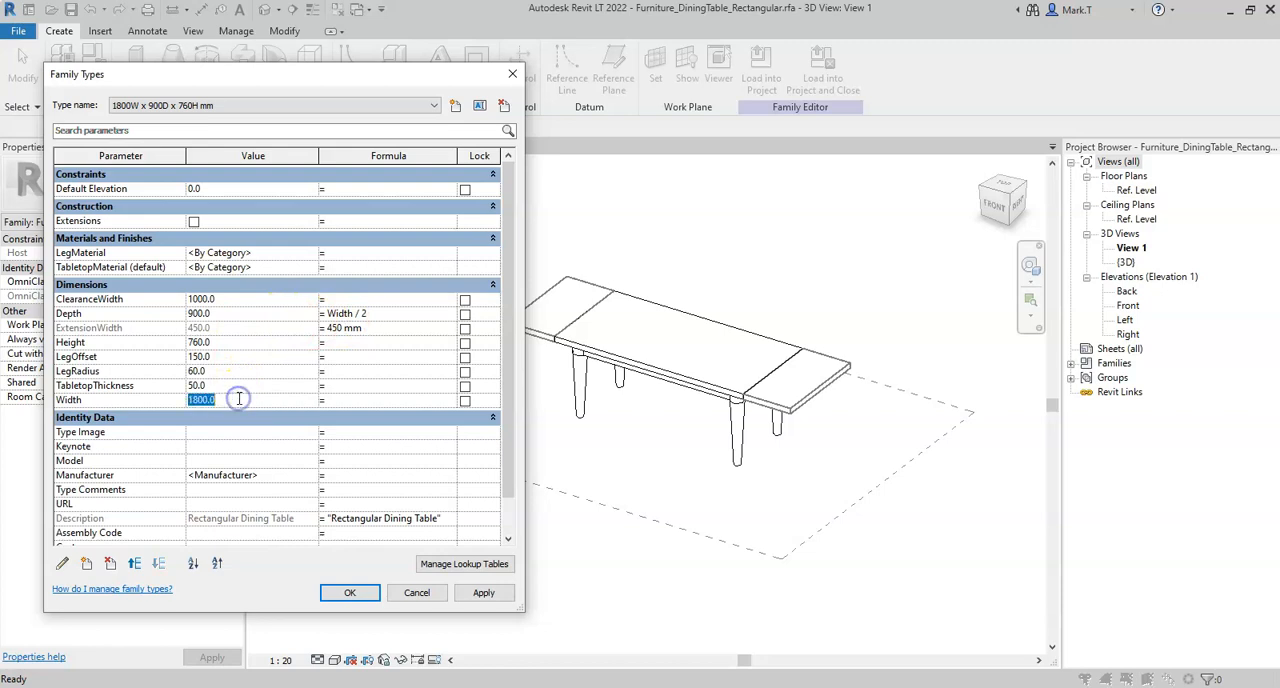
{"action": "type", "text": "16"}
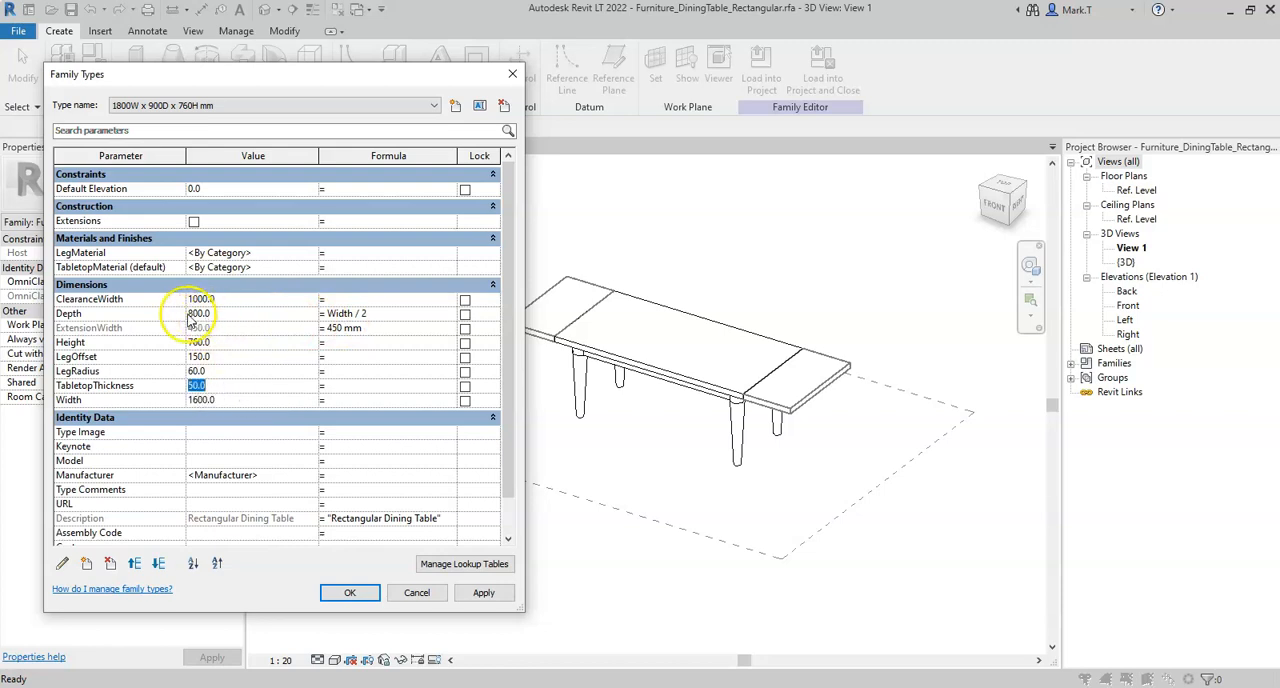
{"action": "left_click", "coordinate": [212, 402]}
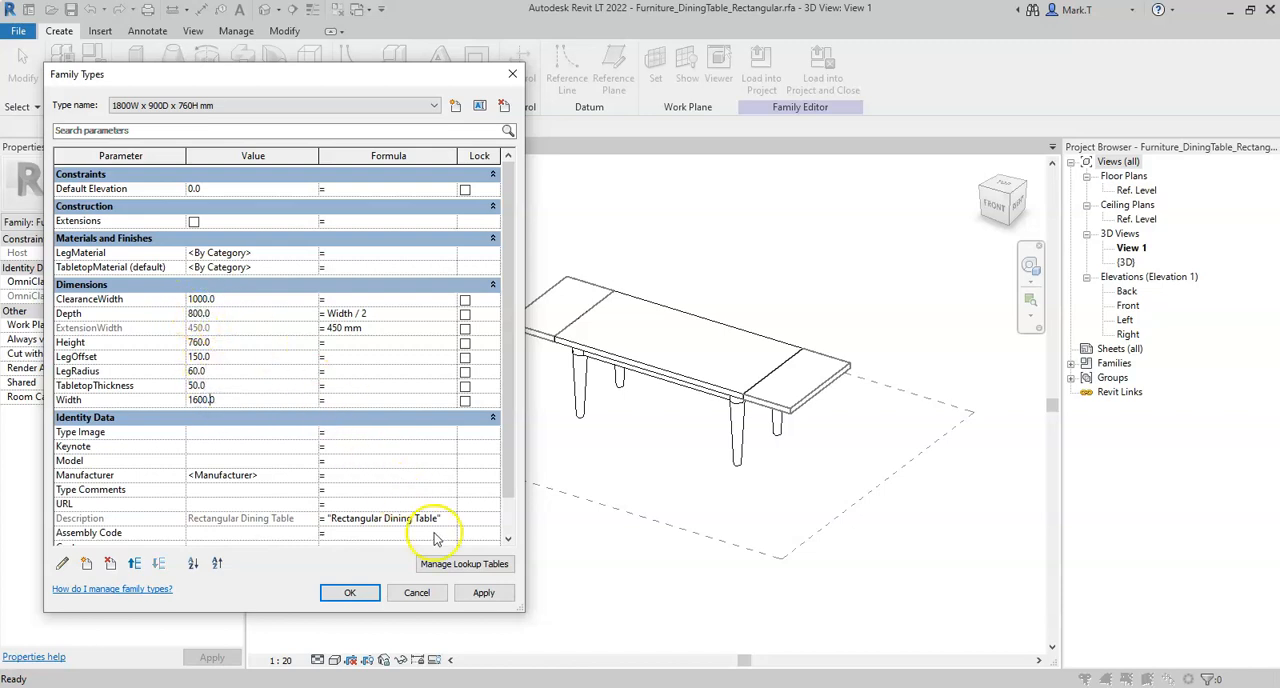
{"action": "left_click", "coordinate": [484, 594]}
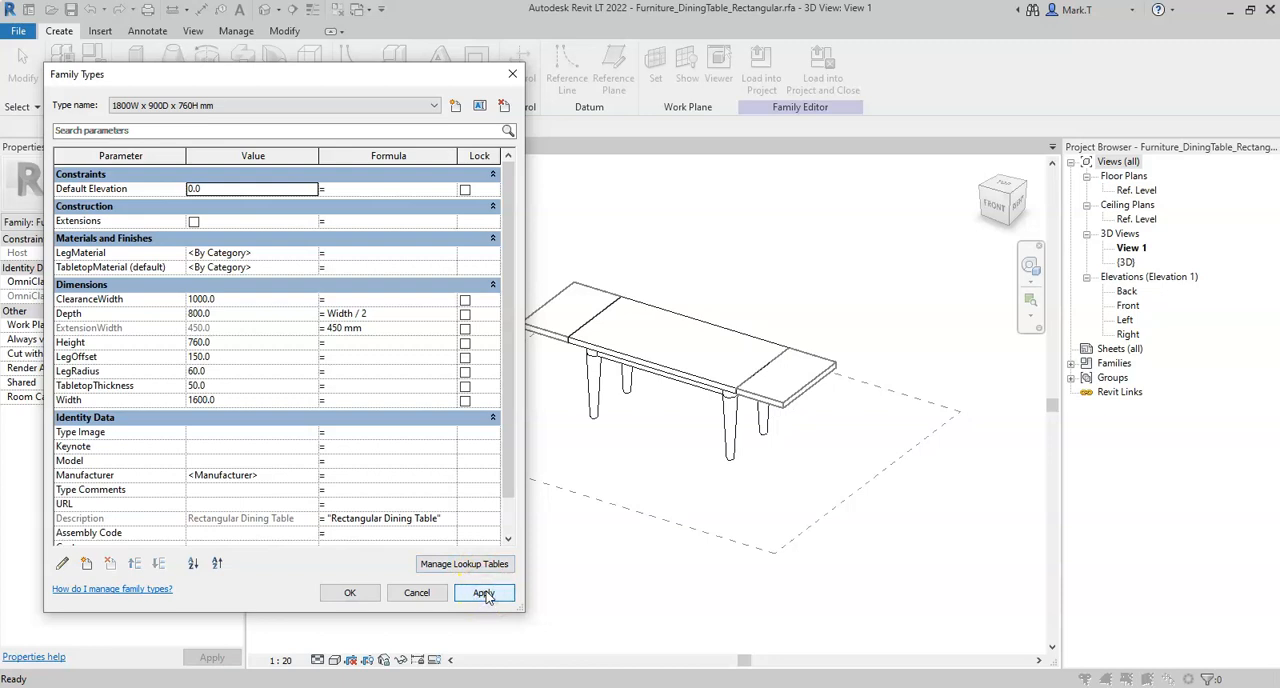
Set the Depth parameter's formula to Width * 0.5 and the table's Width to 1800.
{"action": "left_click", "coordinate": [358, 313]}
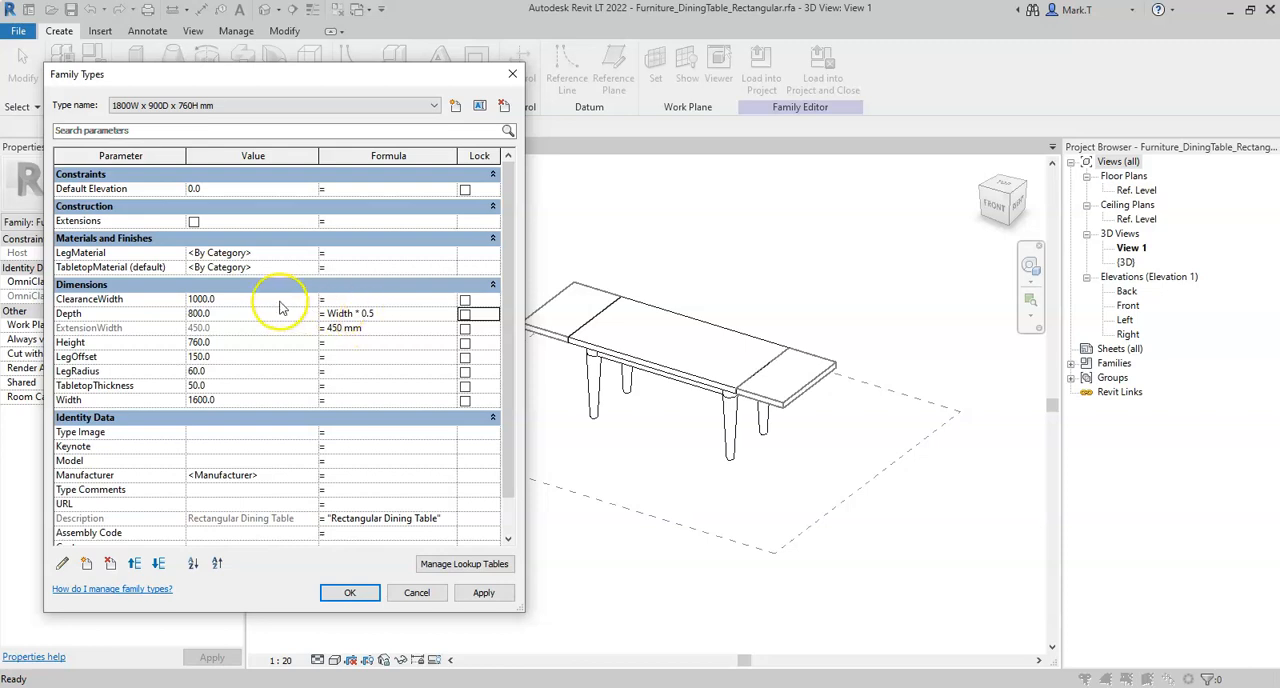
{"action": "left_click", "coordinate": [234, 400]}
{"action": "type", "text": "18"}
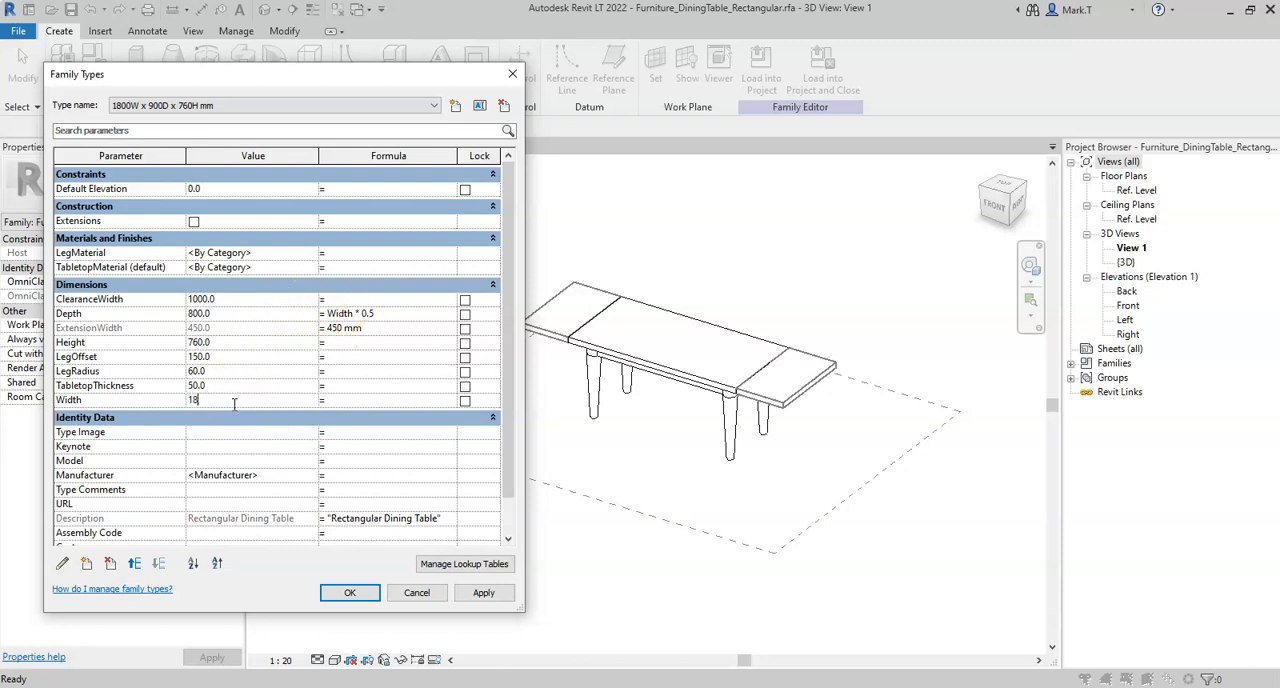
{"action": "type", "text": "00"}
{"action": "key", "text": "Tab"}
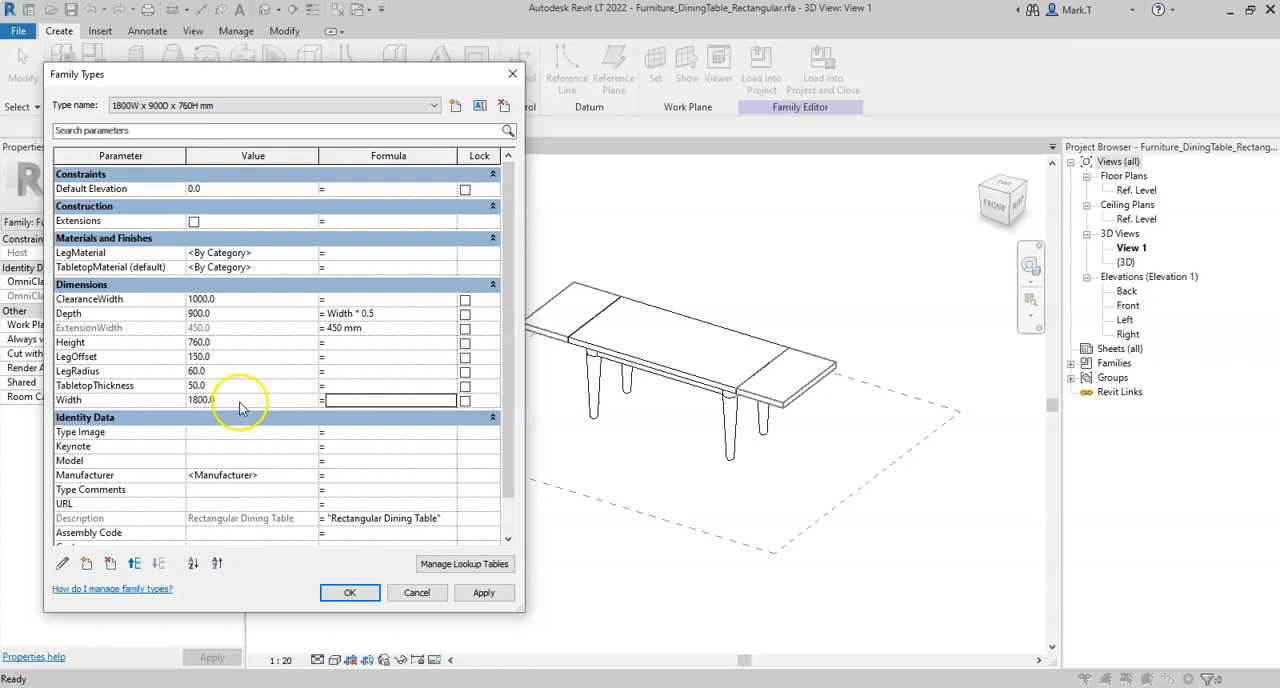
Set the Depth parameter's formula to Width + 200 mm and apply it to the table model.
{"action": "left_click", "coordinate": [360, 318]}
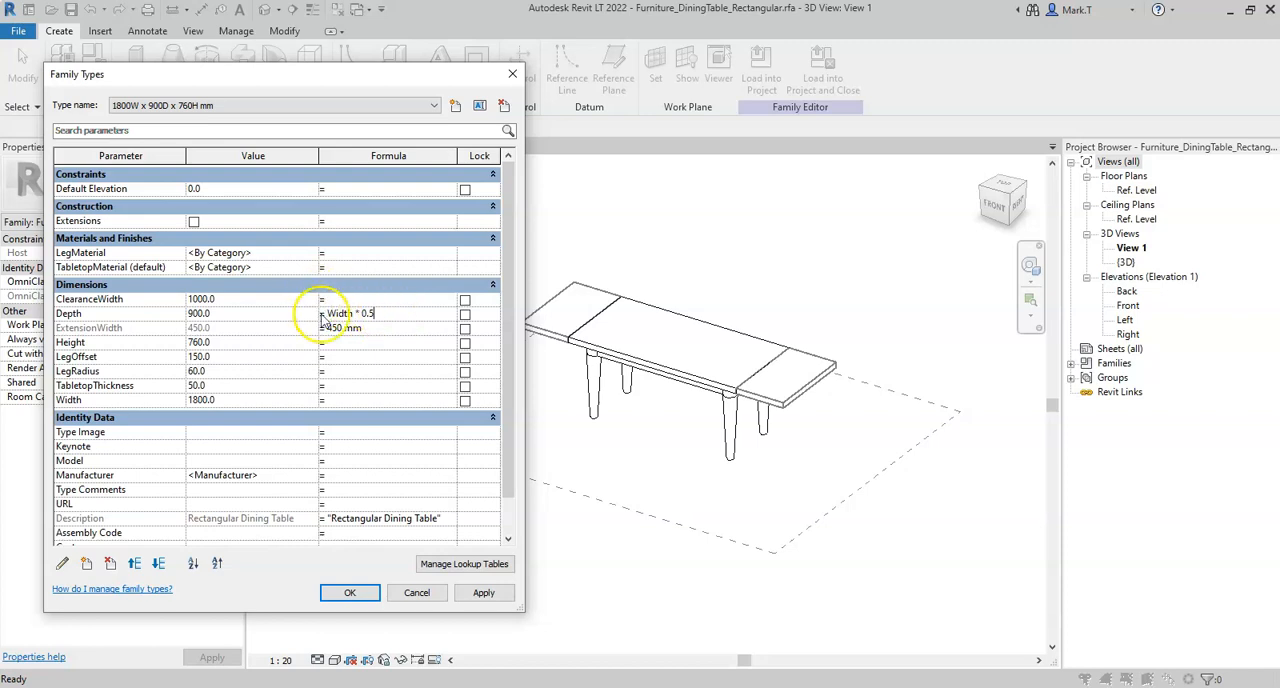
{"action": "left_click", "coordinate": [359, 314]}
{"action": "left_click_drag", "start_coordinate": [359, 314], "coordinate": [389, 314]}
{"action": "key", "text": "Tab"}
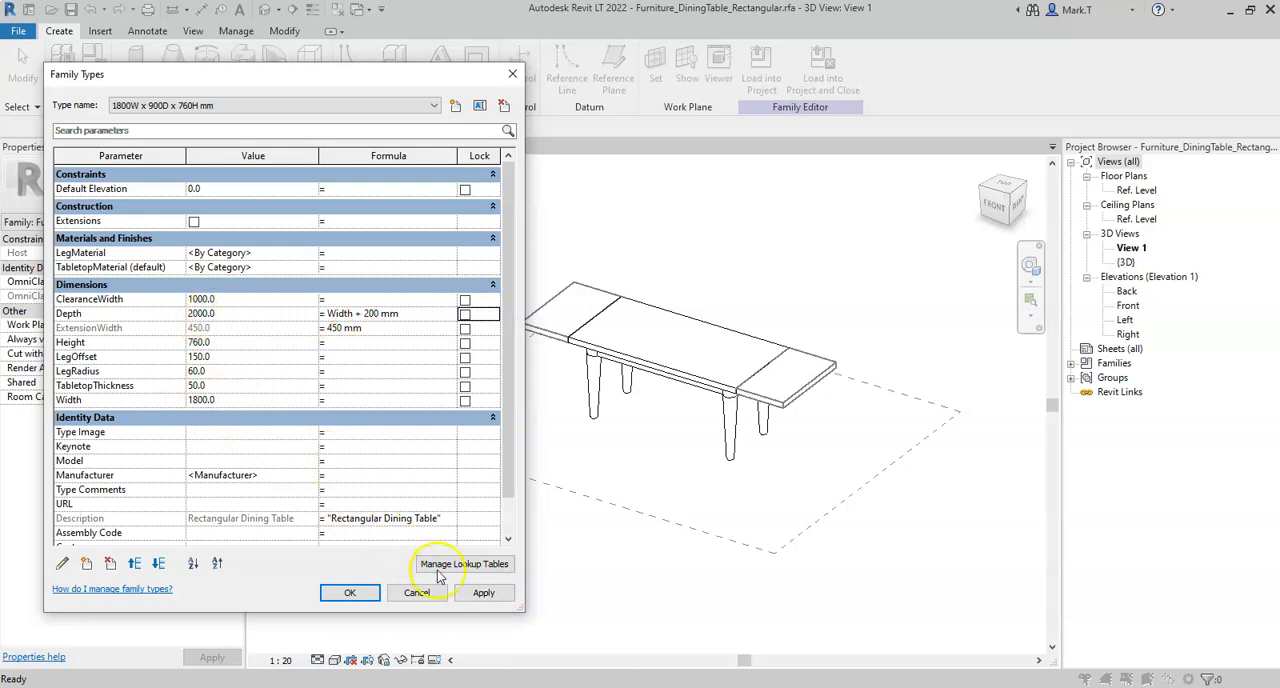
{"action": "left_click", "coordinate": [490, 593]}
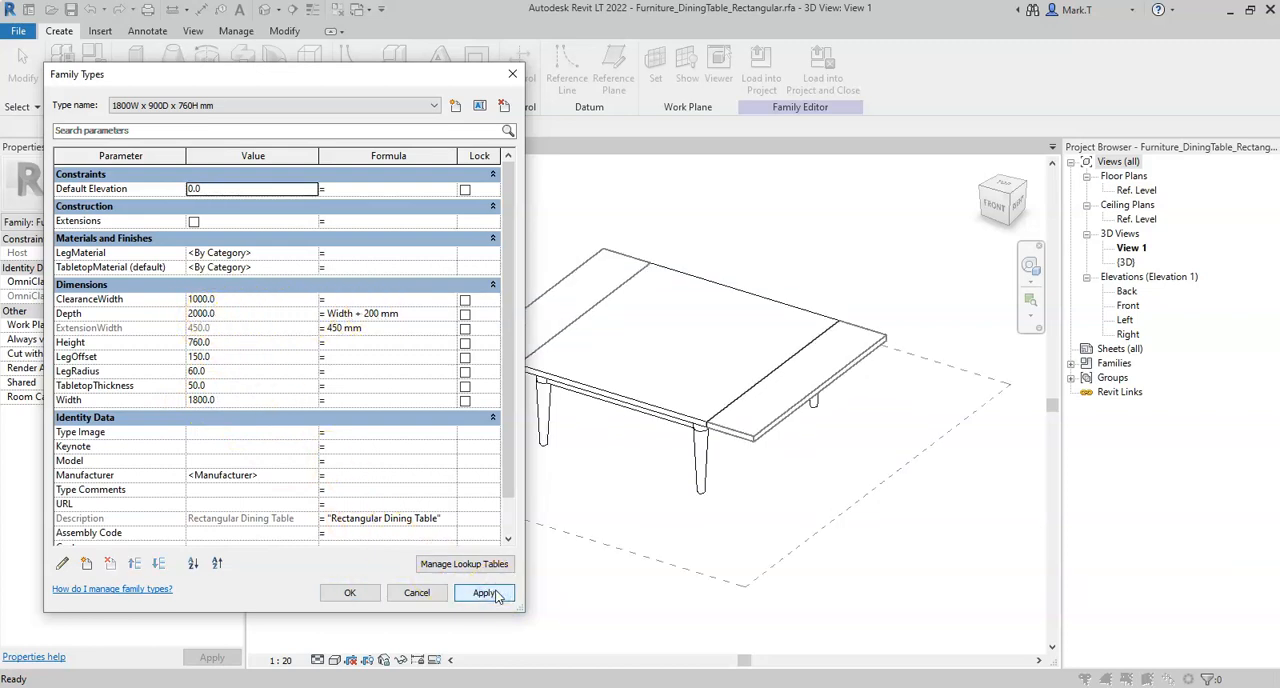
Change the Depth formula to Width - 200 mm and apply it to the table model.
{"action": "left_click", "coordinate": [357, 314]}
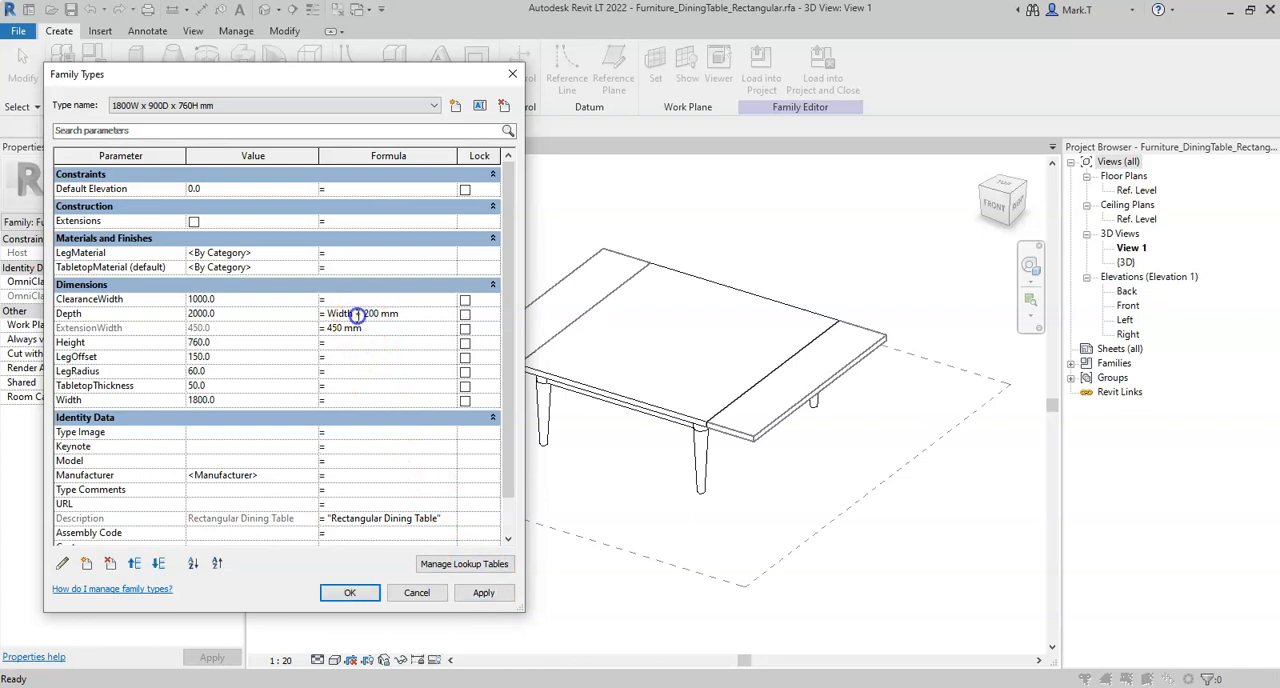
{"action": "double_click", "coordinate": [359, 314]}
{"action": "left_click", "coordinate": [480, 594]}
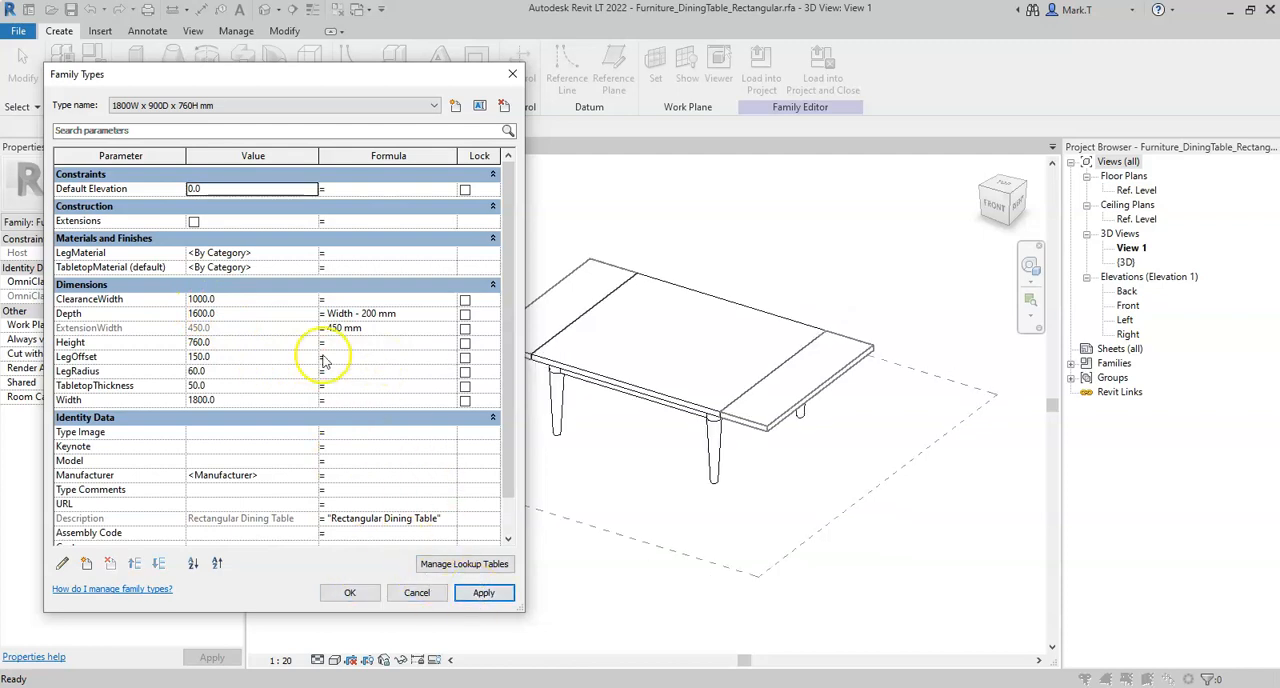
Remove the Depth parameter's formula, set Depth to 900 and apply the change to the table model.
{"action": "left_click", "coordinate": [420, 318]}
{"action": "double_click", "coordinate": [420, 315]}
{"action": "key", "text": "Delete"}
{"action": "left_click", "coordinate": [251, 315]}
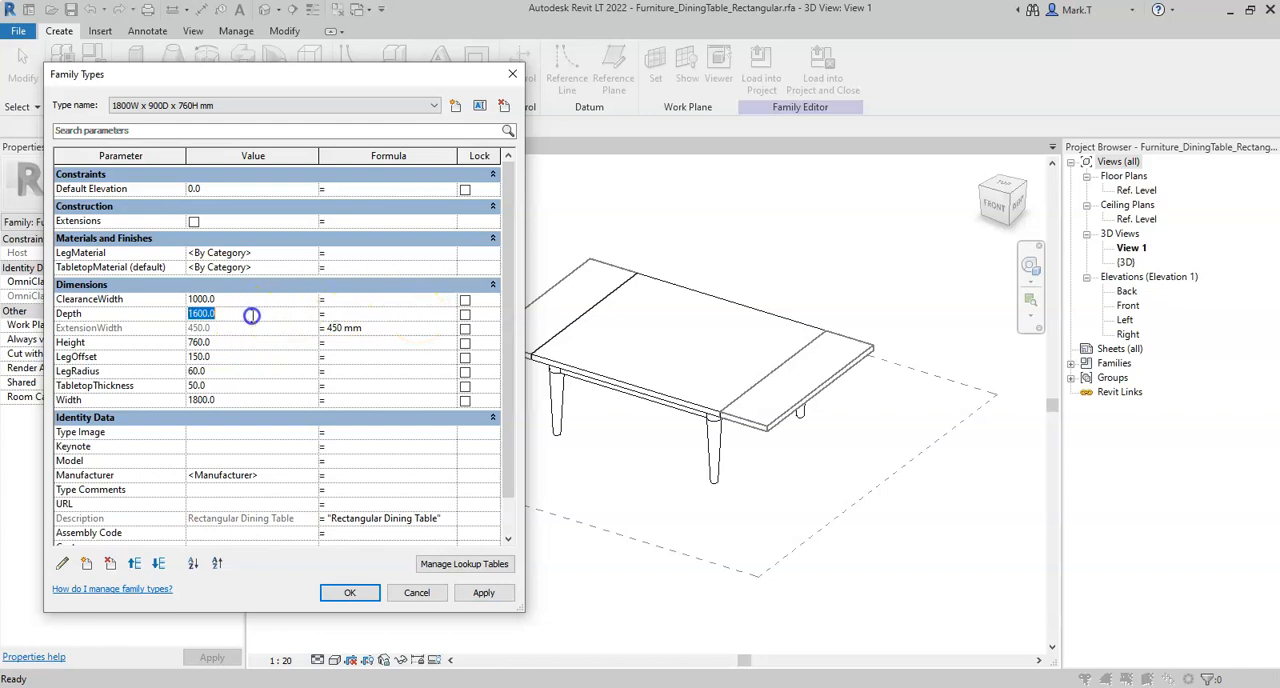
{"action": "type", "text": "90"}
{"action": "key", "text": "Tab"}
{"action": "left_click", "coordinate": [483, 592]}
{"action": "left_click", "coordinate": [483, 592]}
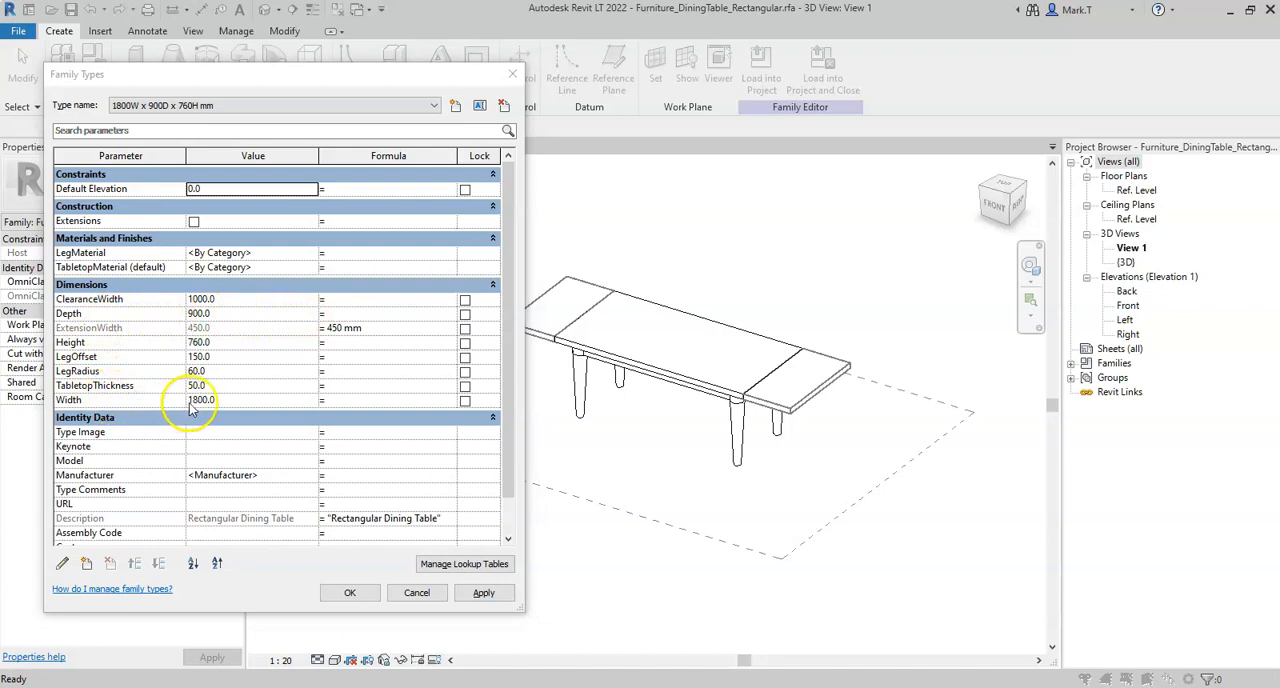
{"action": "left_click", "coordinate": [251, 77]}
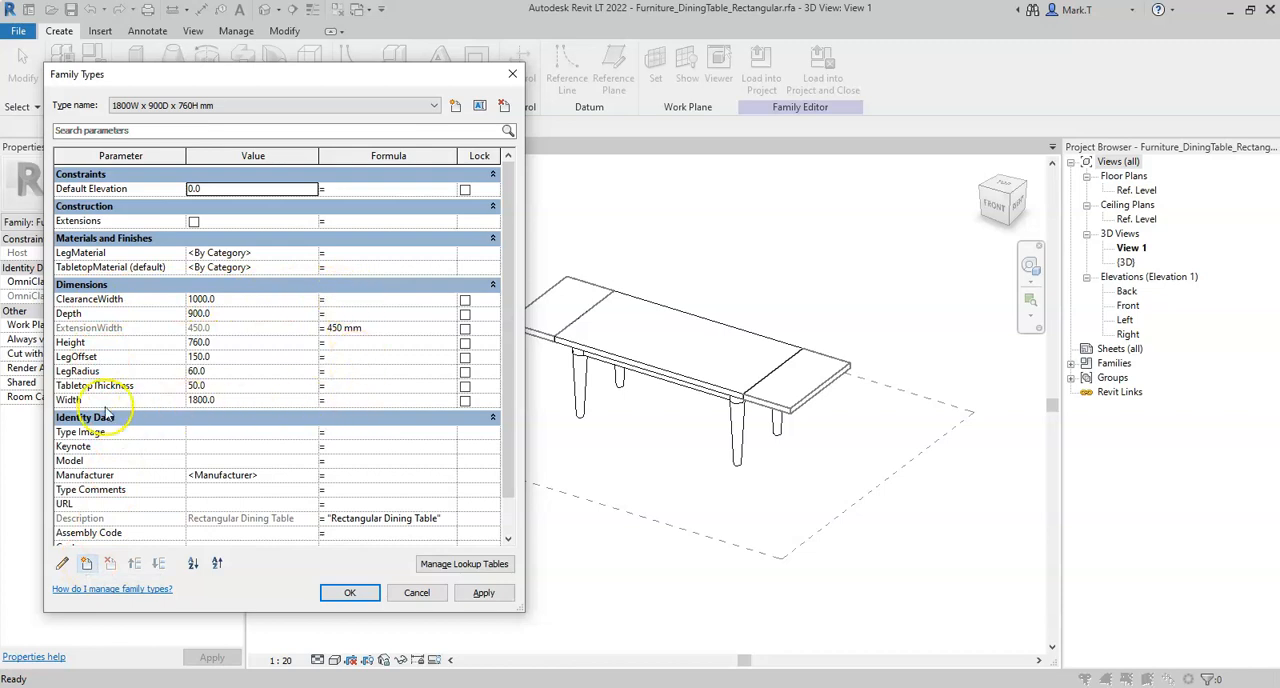
Create a family type parameter named TableArea with parameter type Area, grouped under Constraints.
{"action": "left_click", "coordinate": [88, 567]}
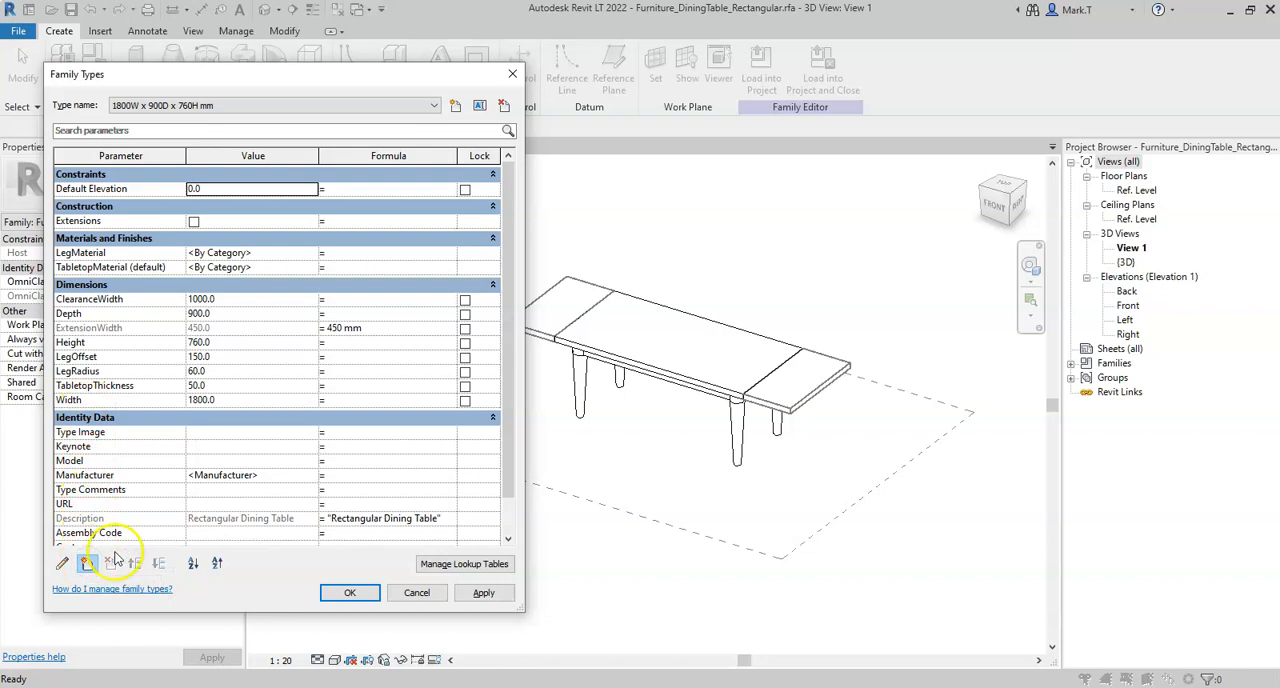
{"action": "left_click_drag", "start_coordinate": [559, 181], "coordinate": [505, 156]}
{"action": "type", "text": "Table"}
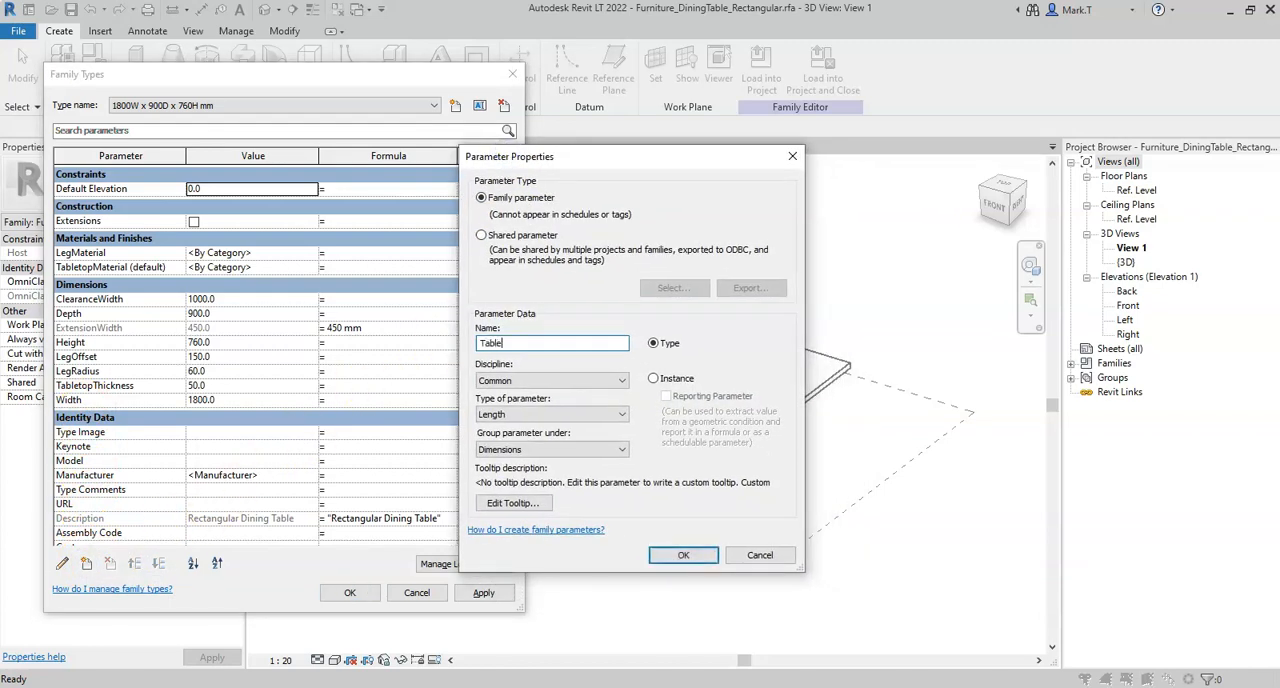
{"action": "type", "text": "Area"}
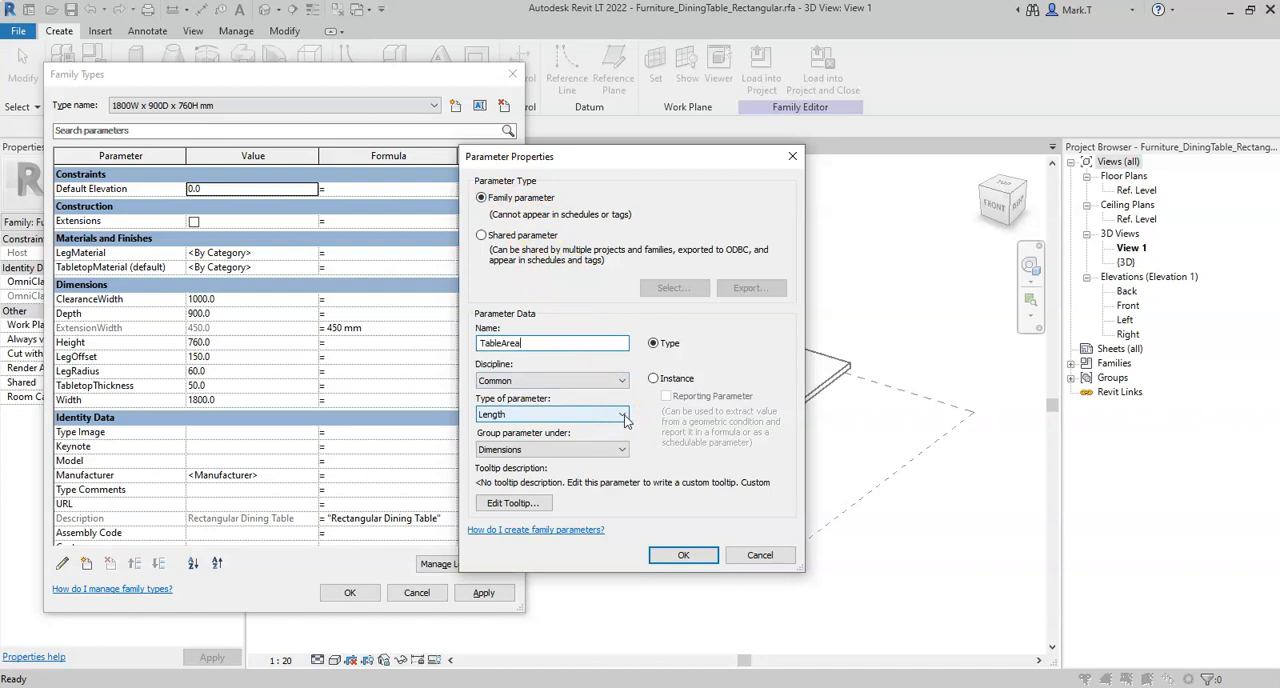
{"action": "left_click", "coordinate": [622, 418]}
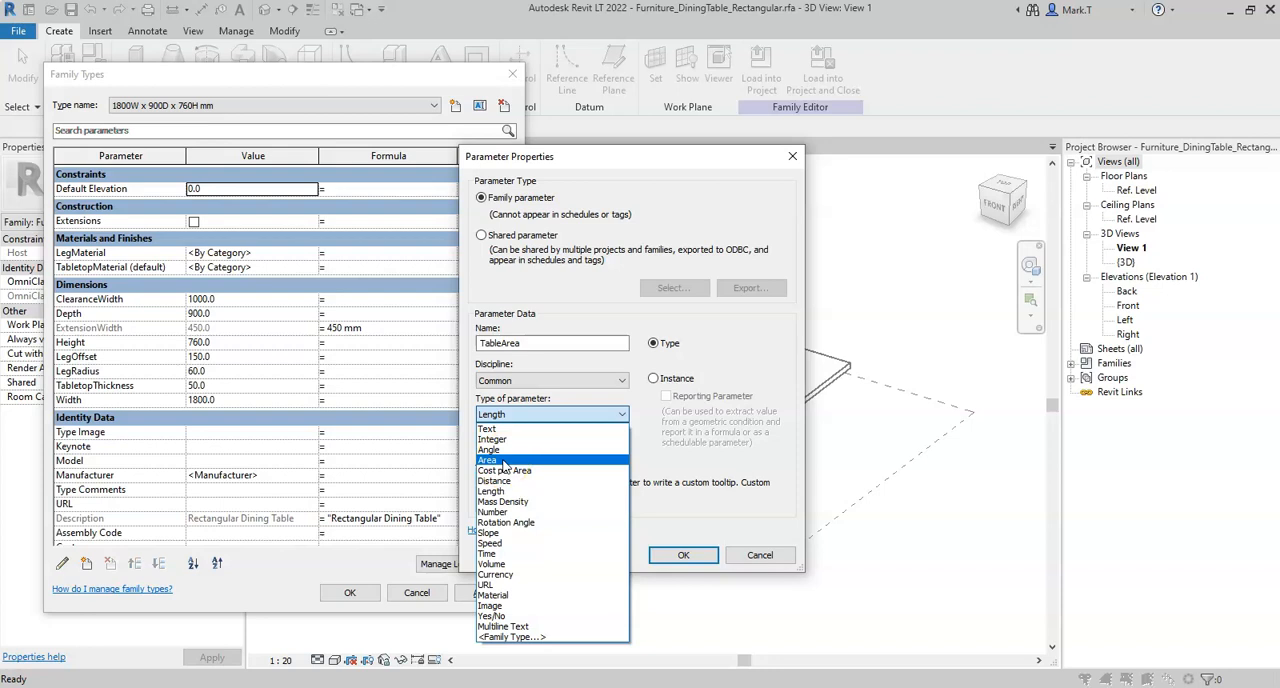
{"action": "left_click", "coordinate": [504, 461]}
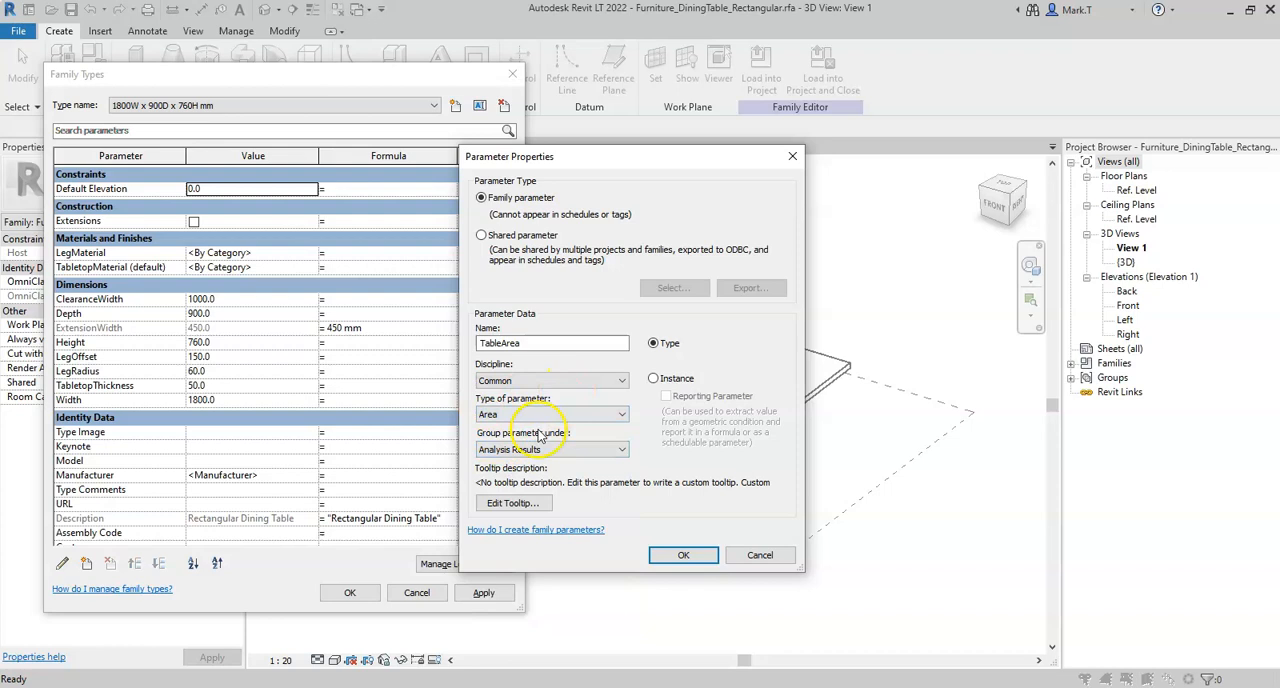
{"action": "left_click", "coordinate": [573, 451]}
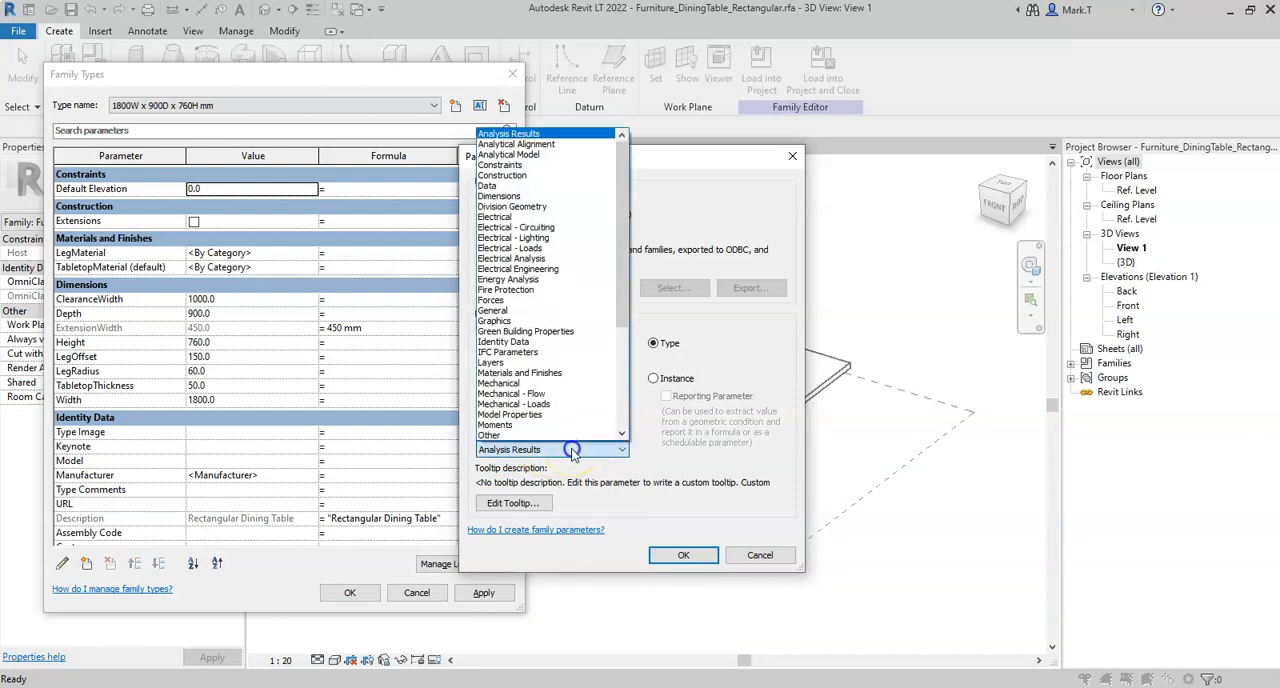
{"action": "left_click", "coordinate": [516, 168]}
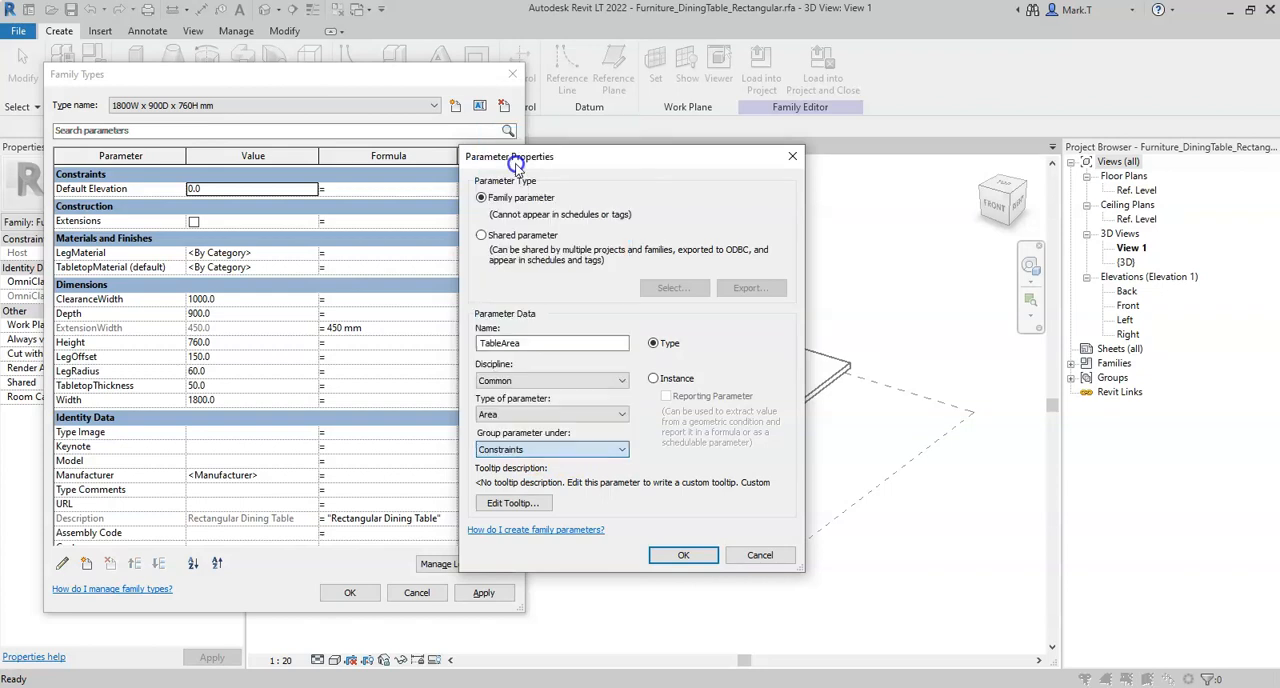
{"action": "left_click", "coordinate": [683, 556]}
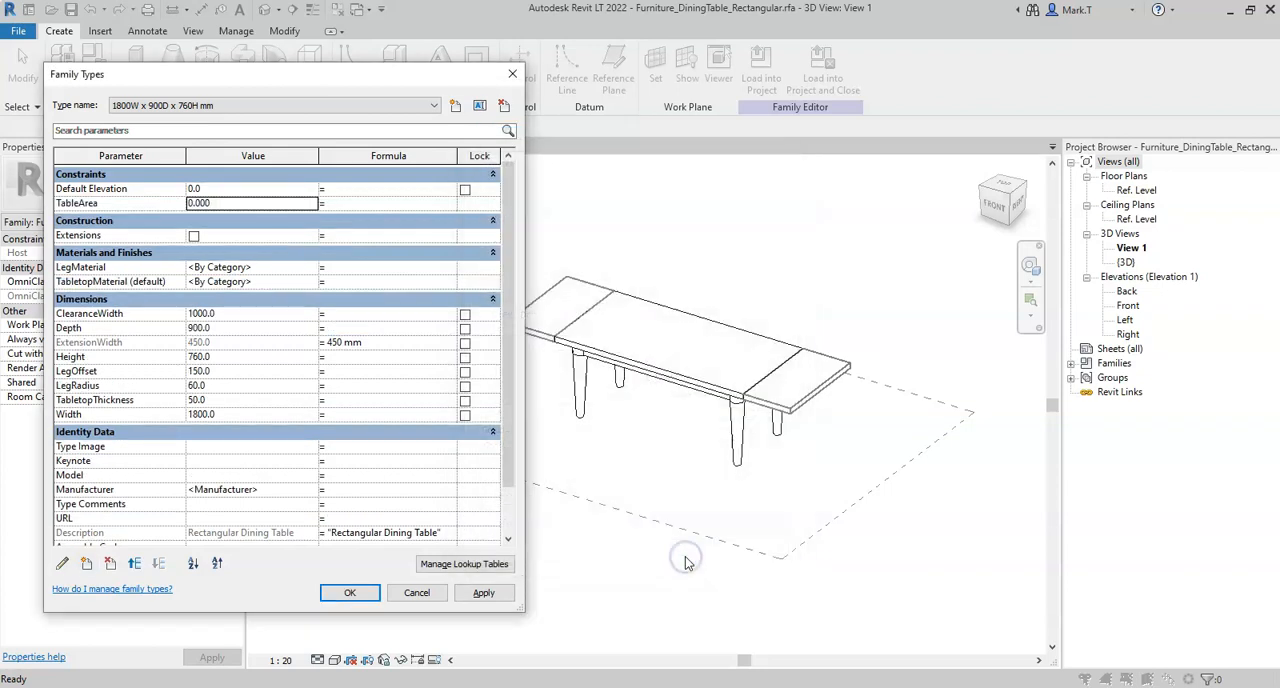
Set the TableArea parameter's formula to Width * Depth, matching the case of the parameter names.
{"action": "left_click", "coordinate": [348, 204]}
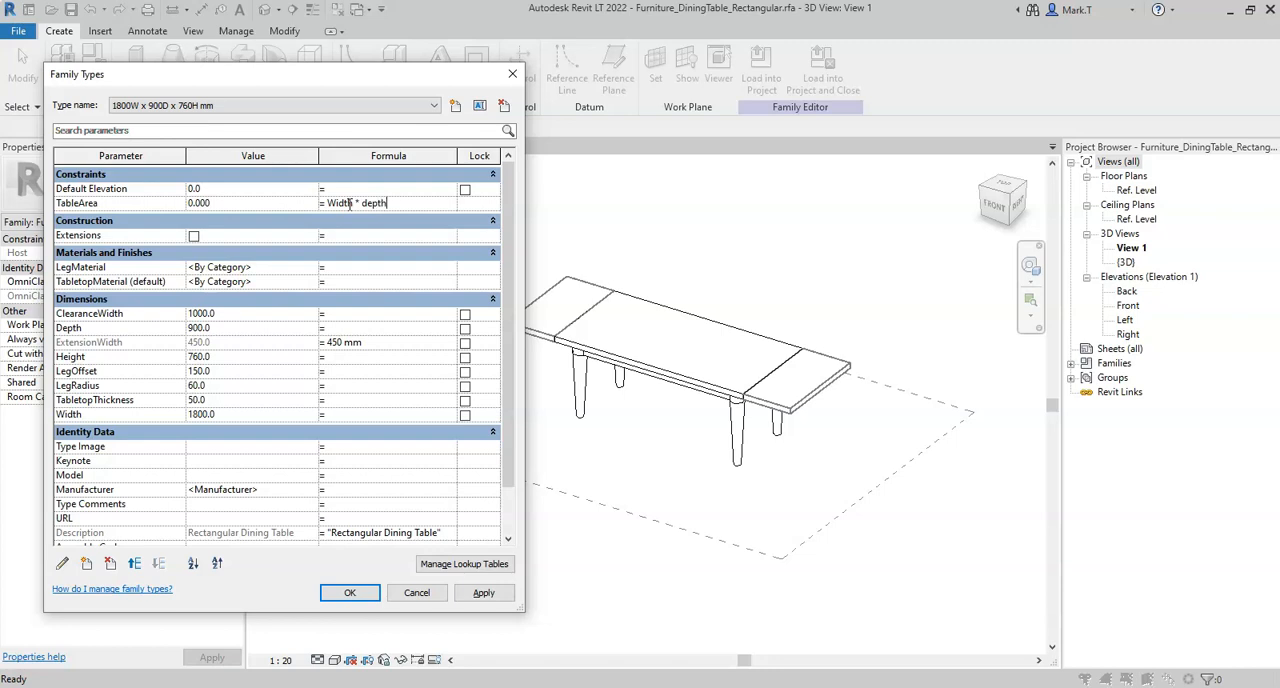
{"action": "key", "text": "Return"}
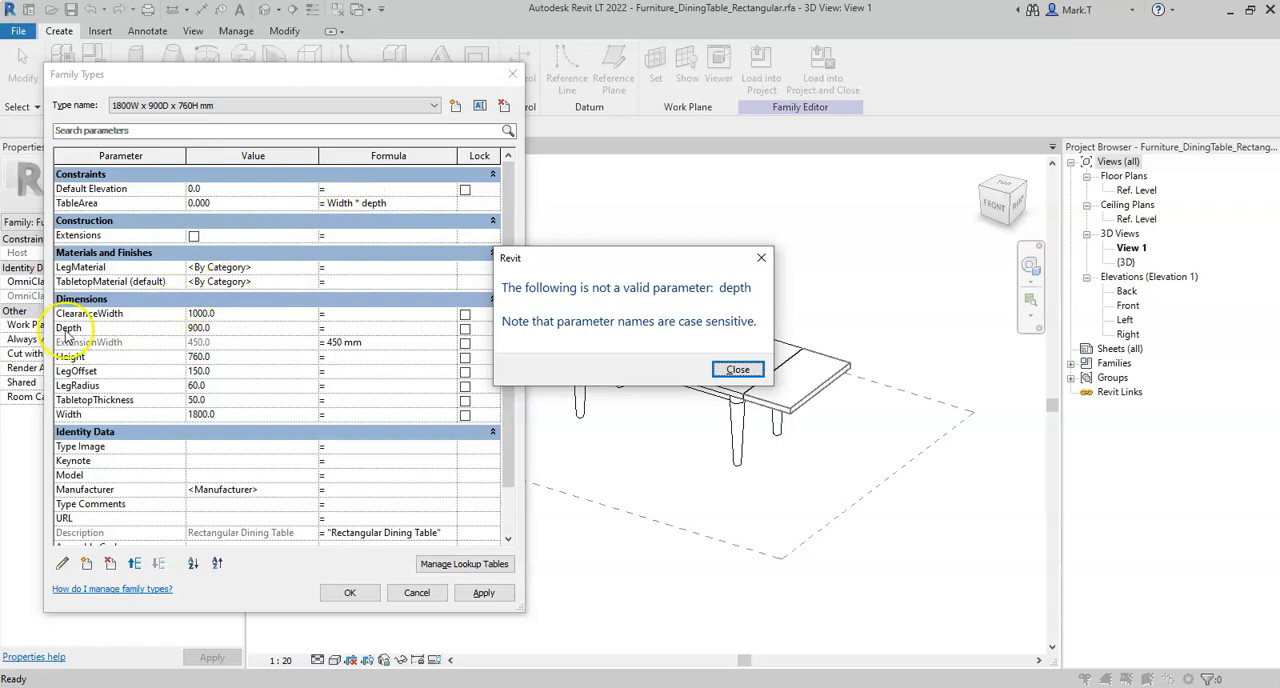
{"action": "left_click", "coordinate": [737, 370]}
{"action": "left_click", "coordinate": [363, 203]}
{"action": "left_click_drag", "start_coordinate": [363, 204], "coordinate": [369, 204]}
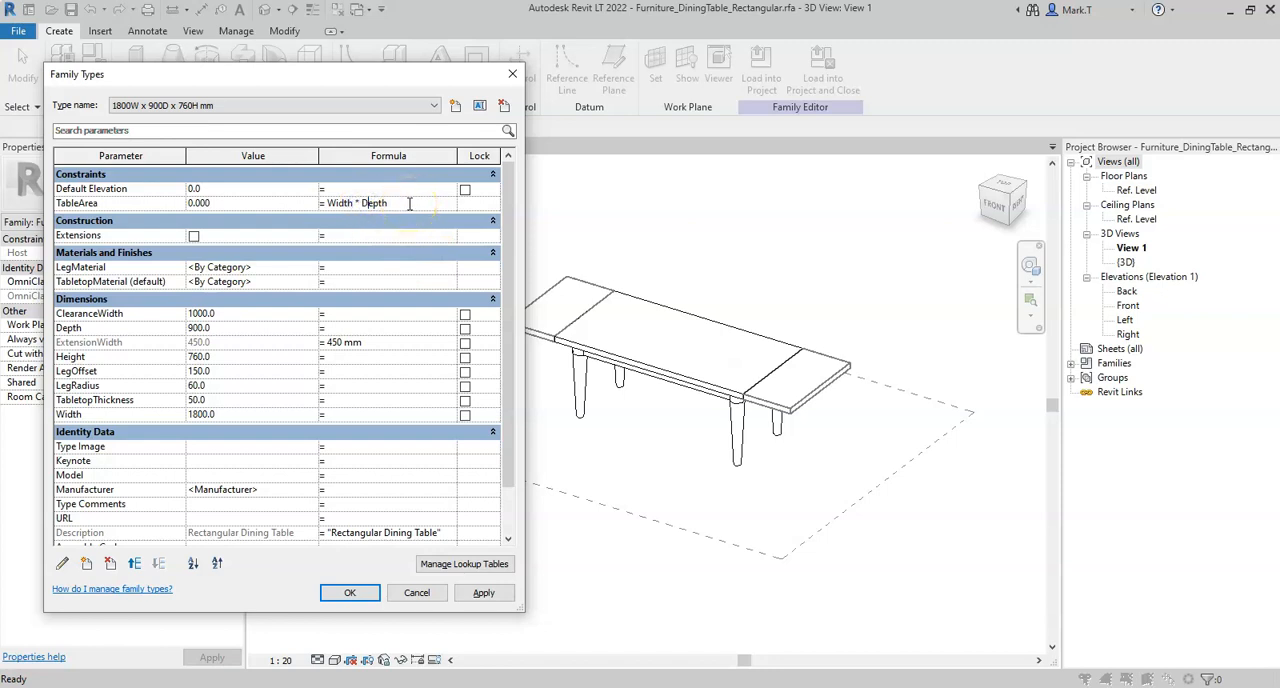
{"action": "left_click", "coordinate": [381, 234]}
{"action": "left_click", "coordinate": [378, 234]}
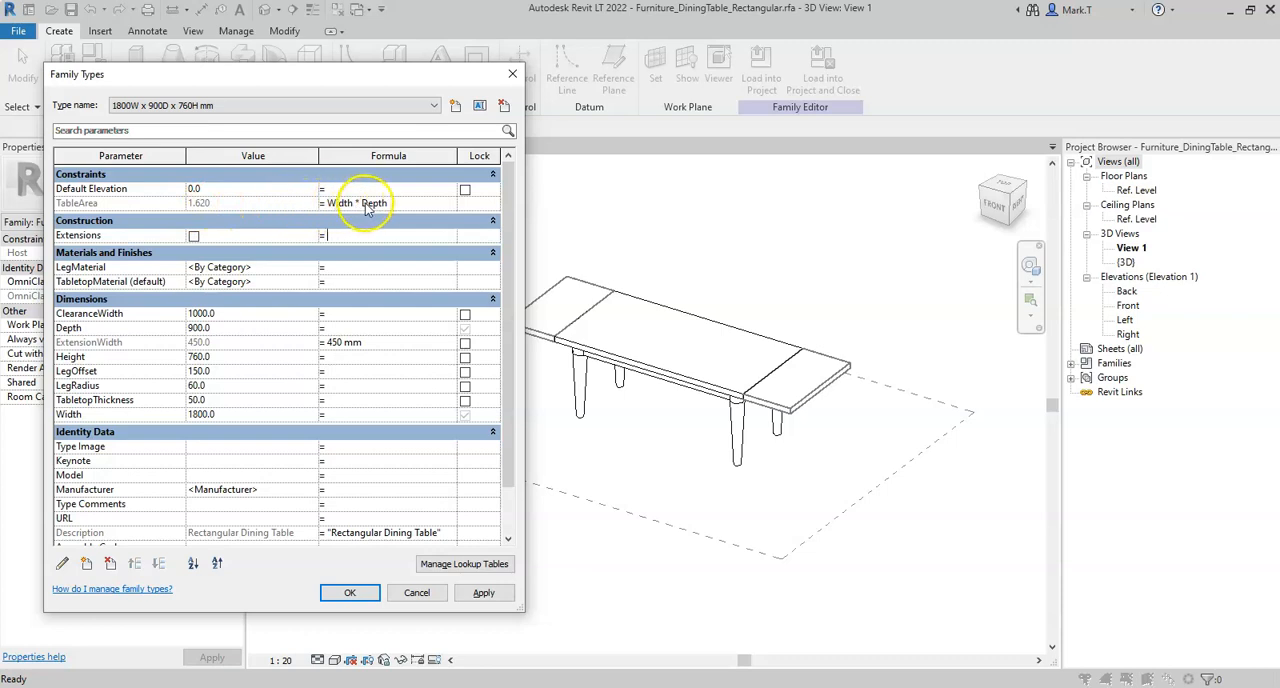
Try Width * Depth * Height as the TableArea formula, and restore it to Width * Depth.
{"action": "left_click", "coordinate": [398, 203]}
{"action": "left_click", "coordinate": [396, 203]}
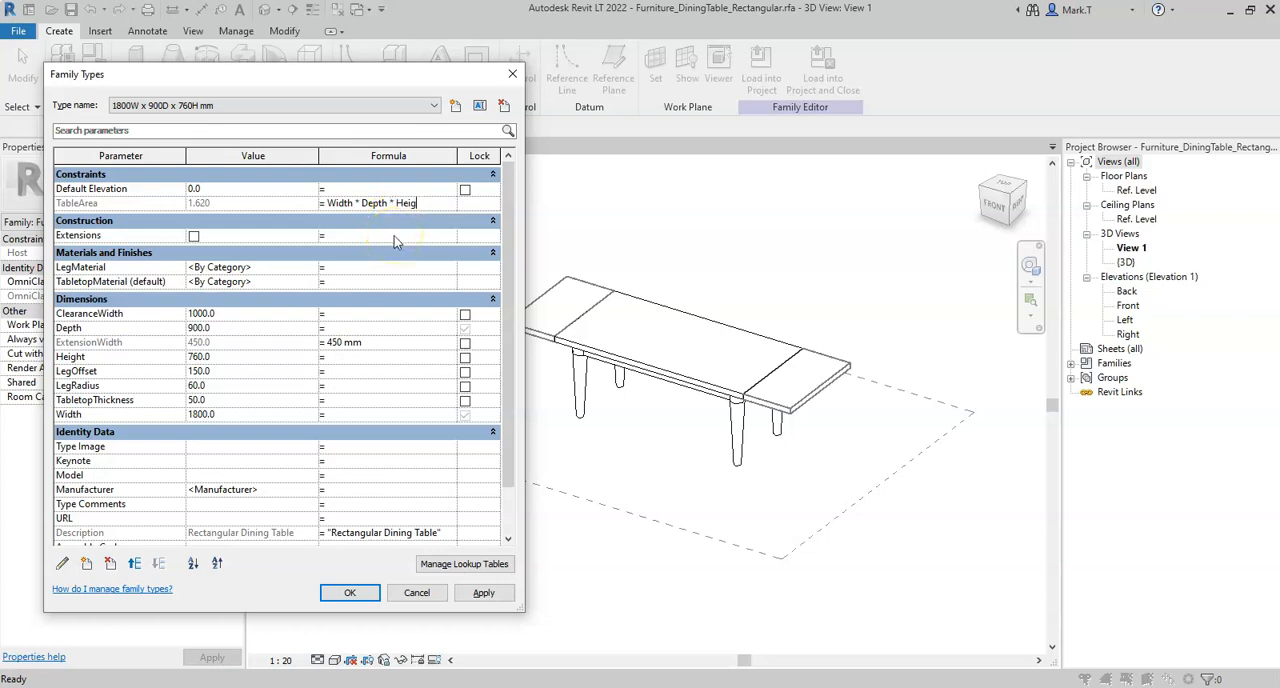
{"action": "key", "text": "Return"}
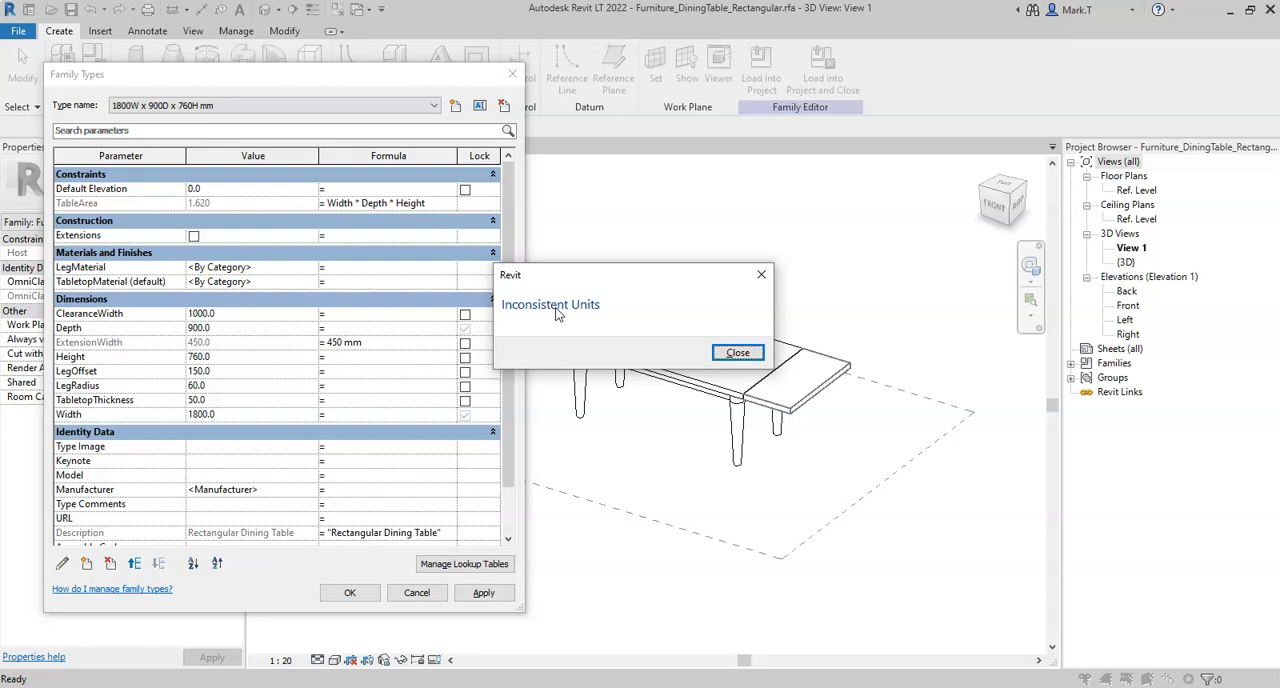
{"action": "left_click", "coordinate": [738, 354]}
{"action": "left_click_drag", "start_coordinate": [390, 204], "coordinate": [444, 206]}
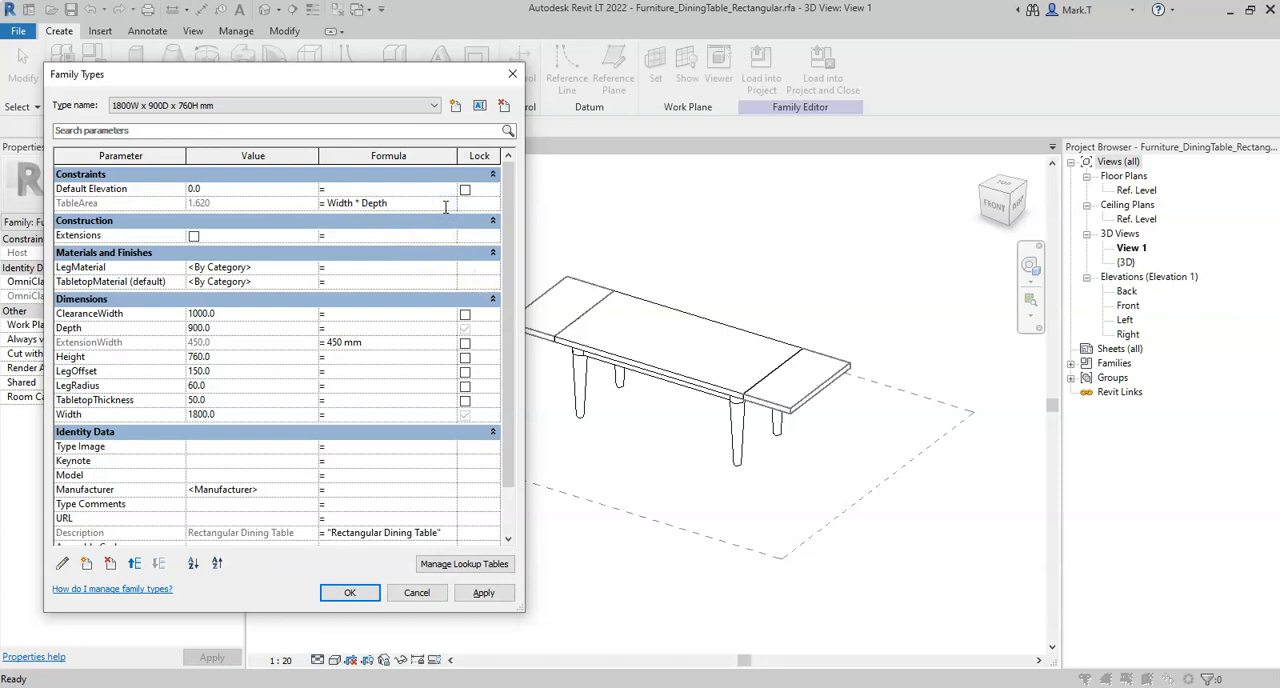
{"action": "key", "text": "Return"}
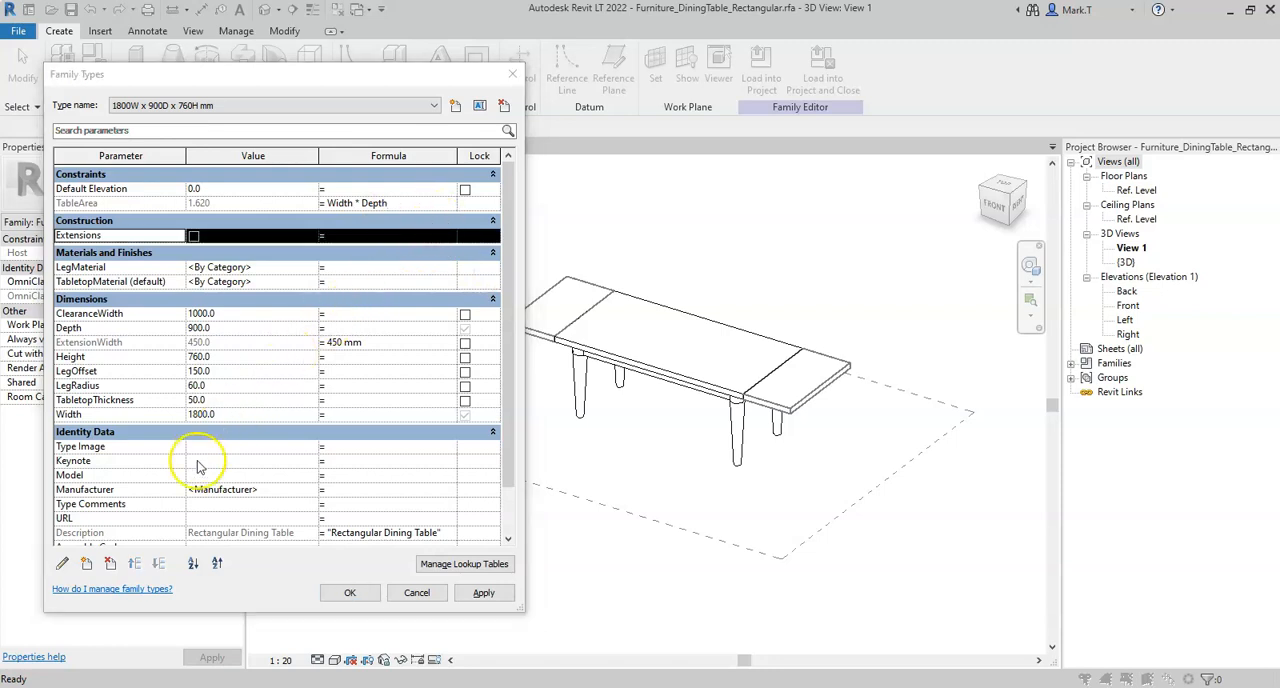
Create a family type parameter named TableVolume with parameter type Volume, grouped under Constraints.
{"action": "left_click", "coordinate": [86, 566]}
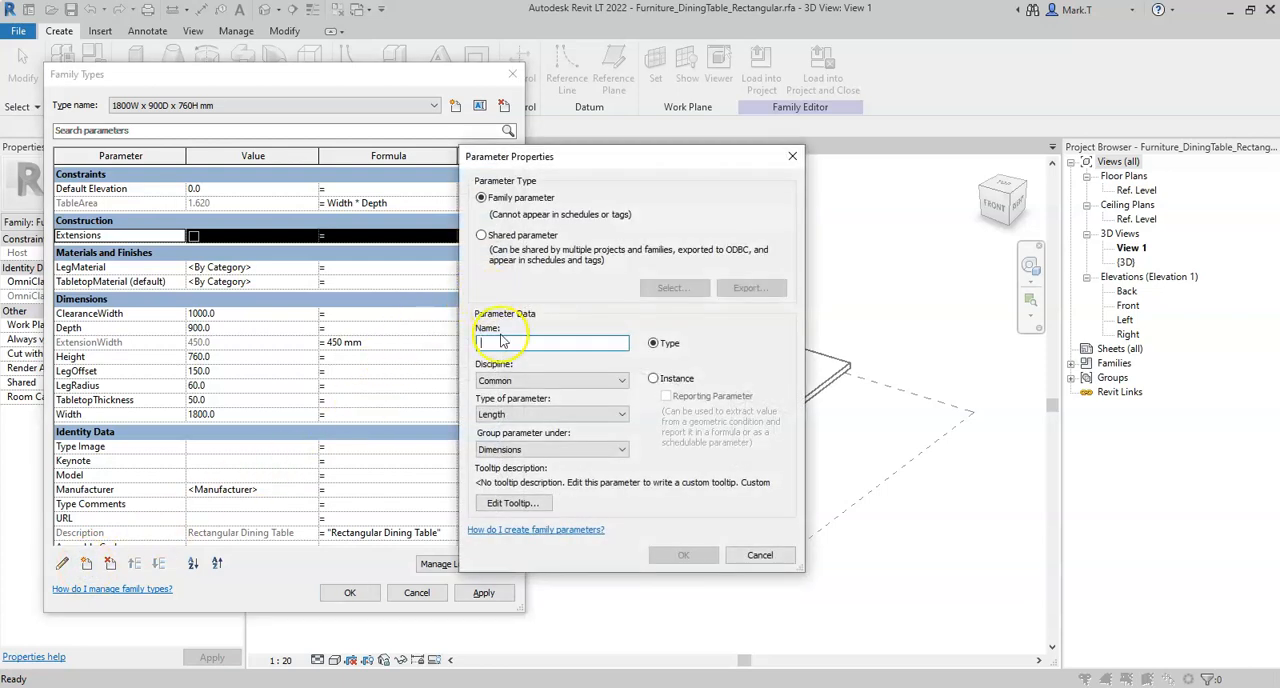
{"action": "type", "text": "TableVolume"}
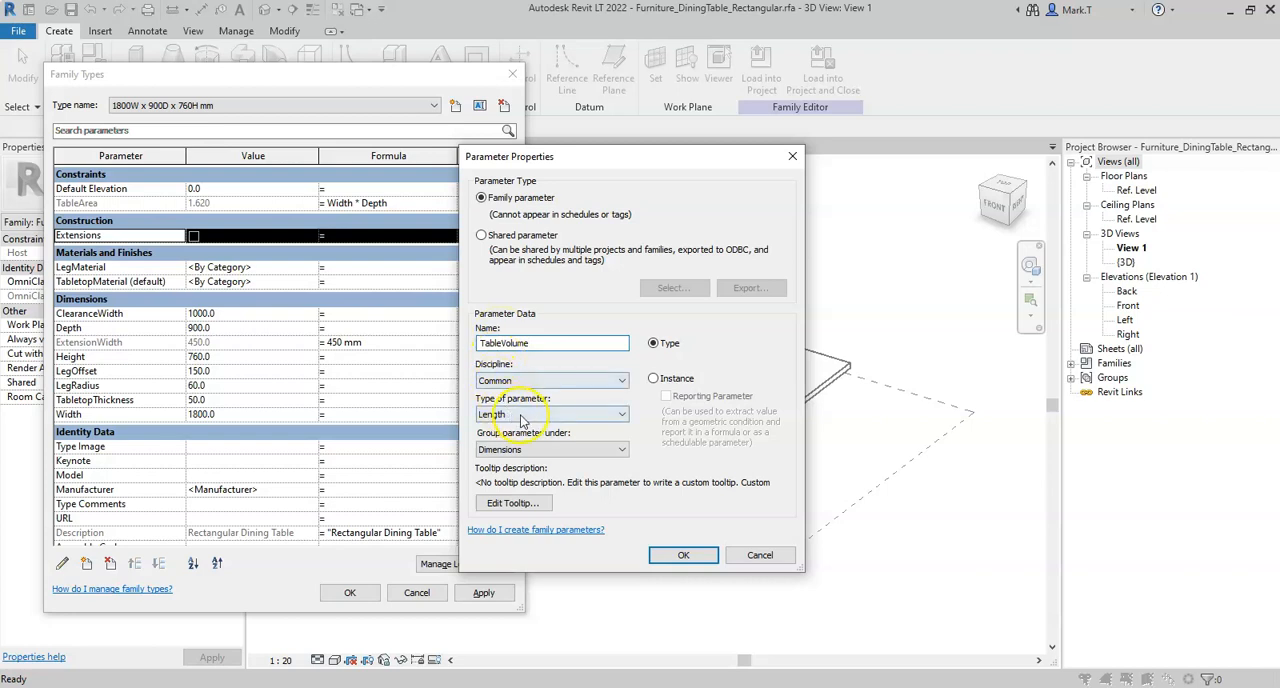
{"action": "left_click", "coordinate": [622, 416]}
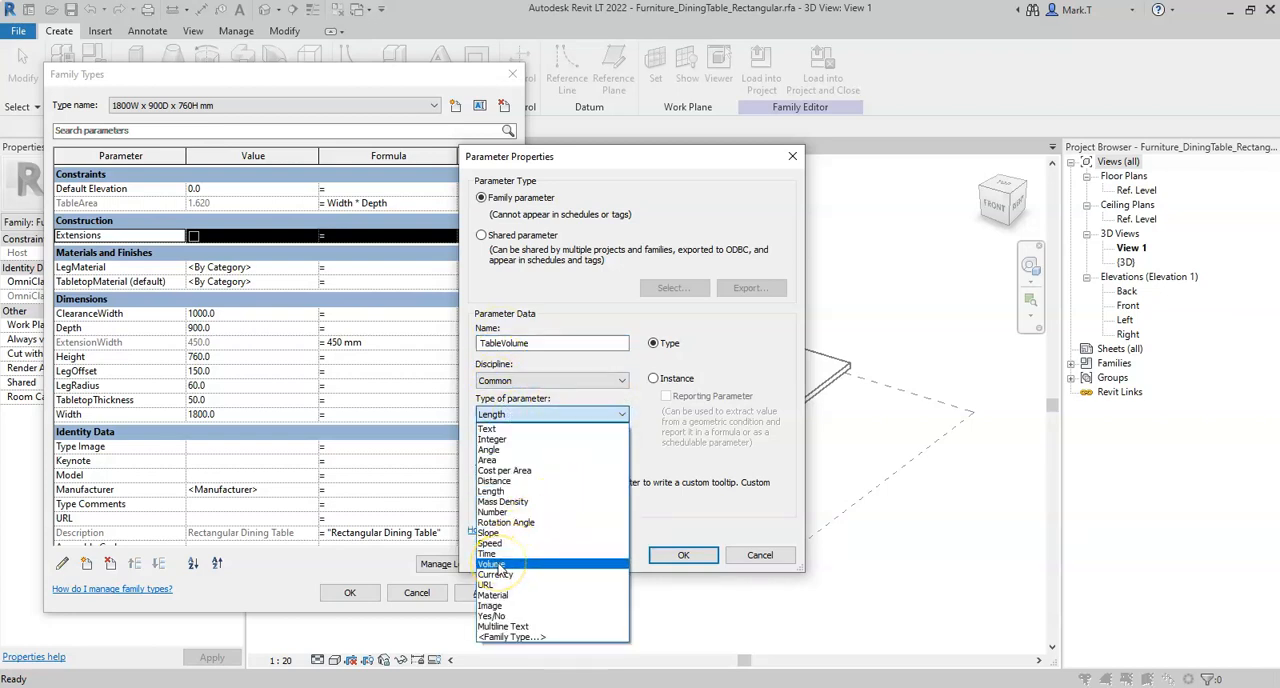
{"action": "left_click", "coordinate": [499, 566]}
{"action": "left_click", "coordinate": [565, 450]}
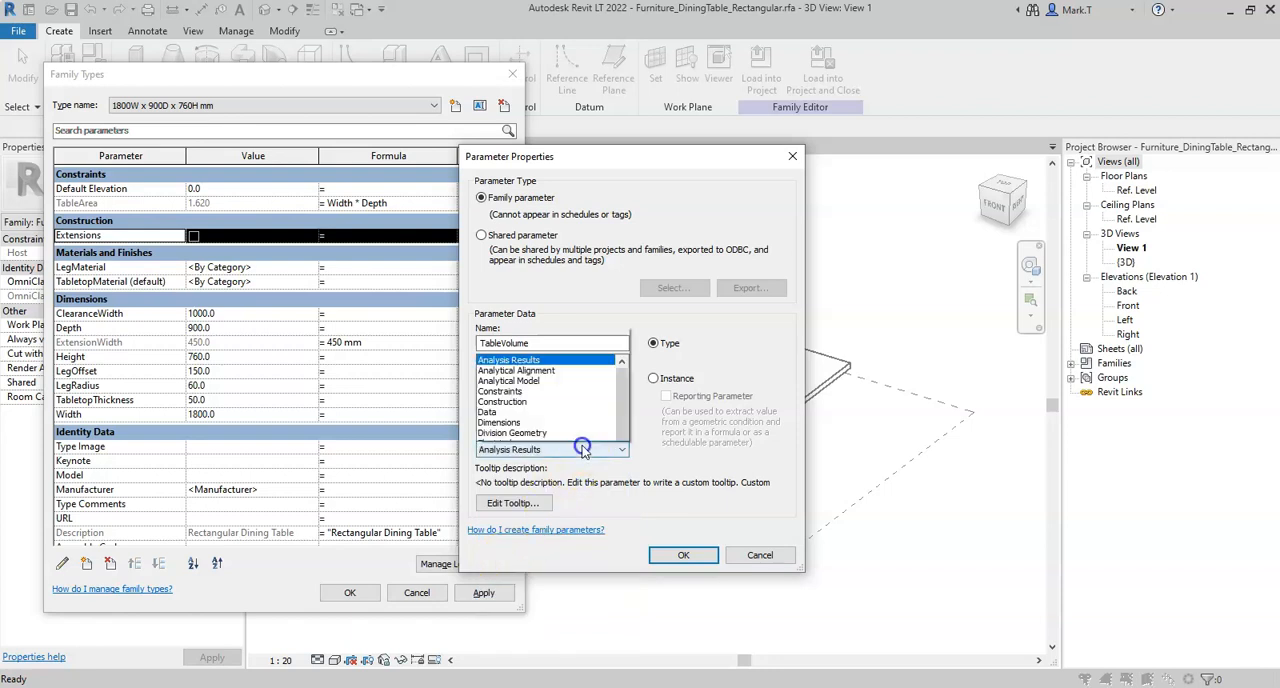
{"action": "left_click", "coordinate": [557, 169]}
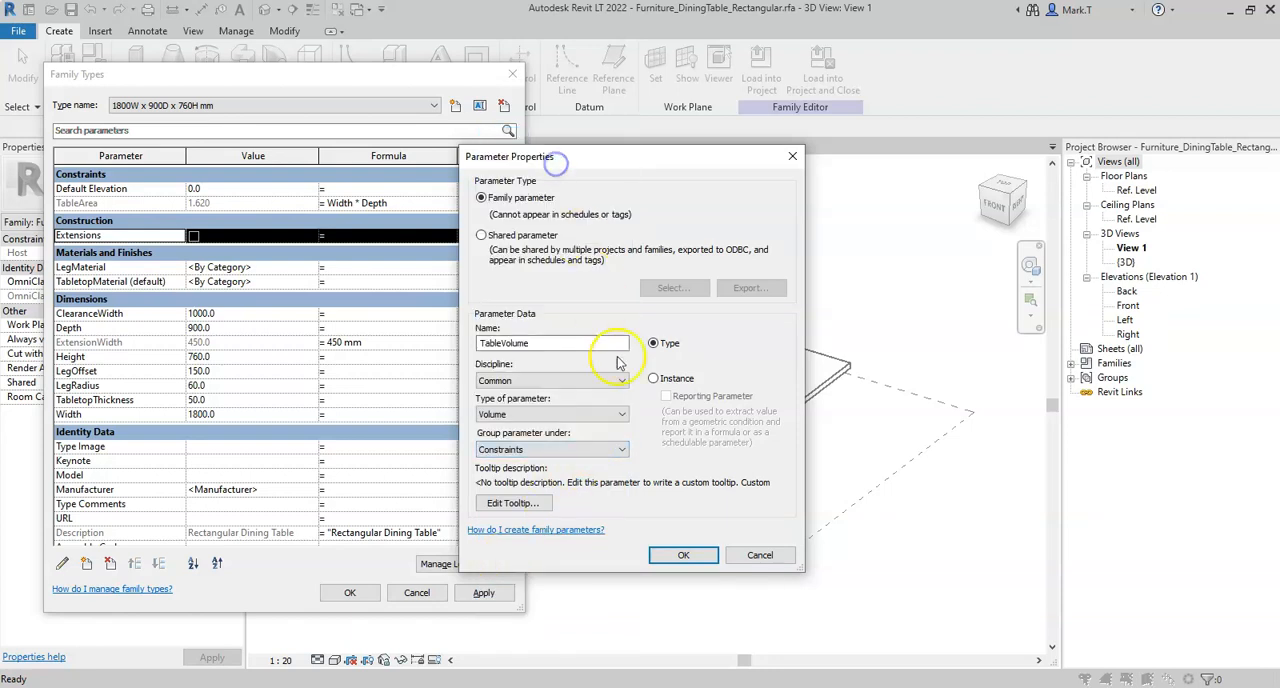
{"action": "left_click", "coordinate": [673, 555]}
Give TableVolume the formula Width * Depth * Height, and replace Height so it reads Width * Depth * TabletopThickness.
{"action": "left_click", "coordinate": [350, 216]}
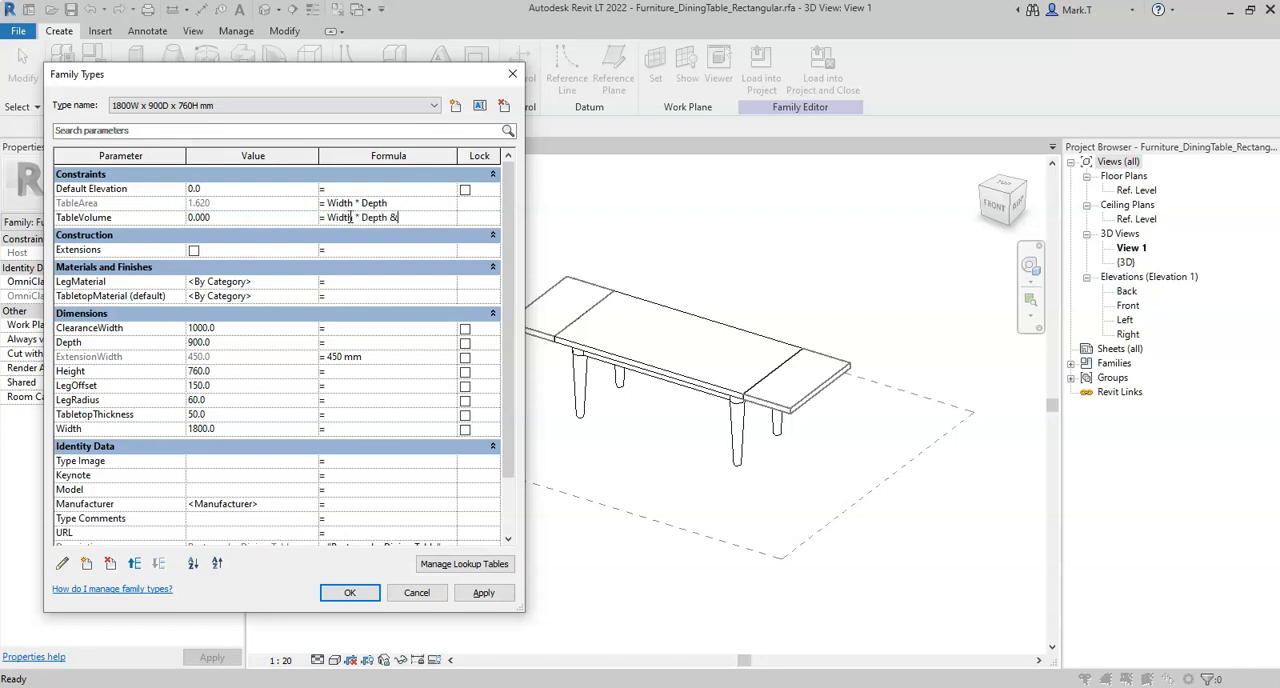
{"action": "key", "text": "Return"}
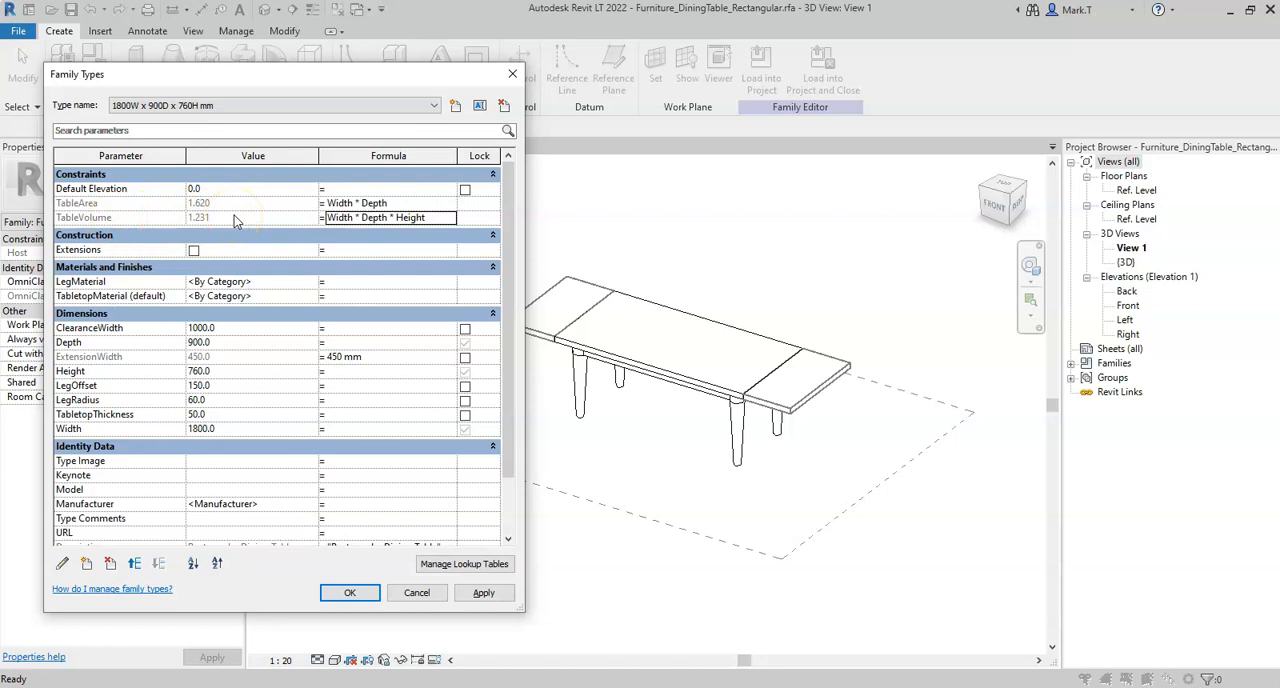
{"action": "left_click", "coordinate": [396, 218]}
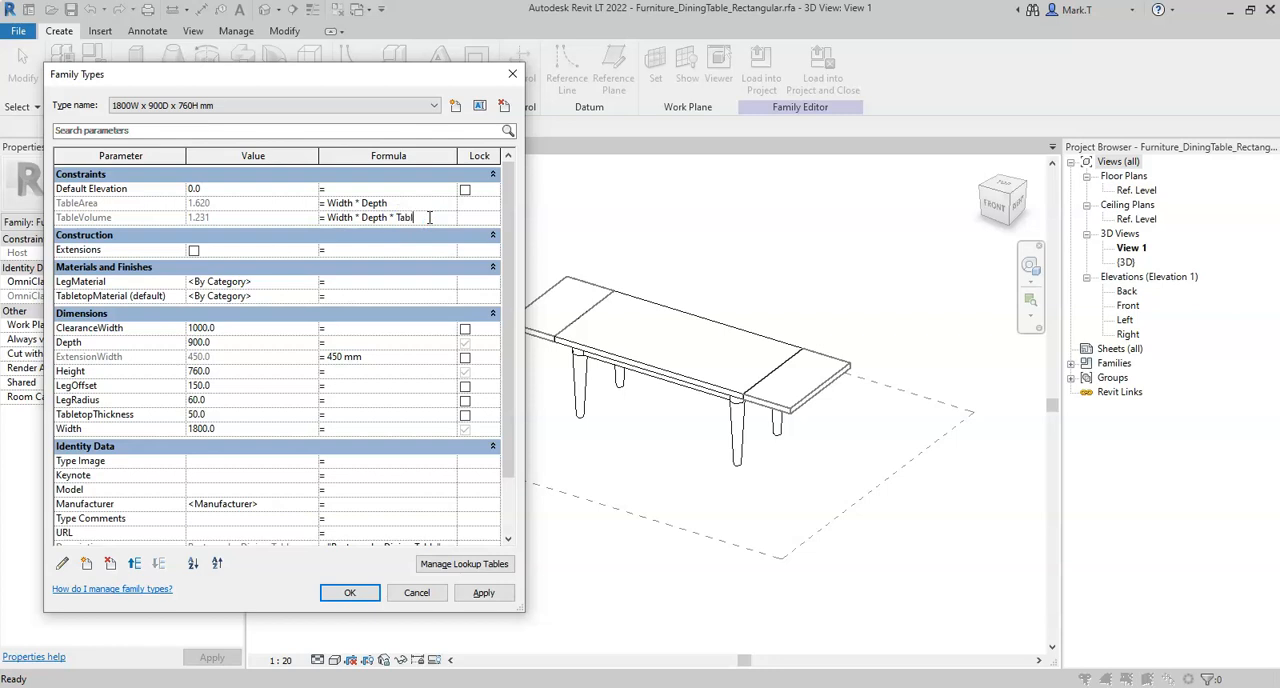
{"action": "type", "text": "TabletopThick"}
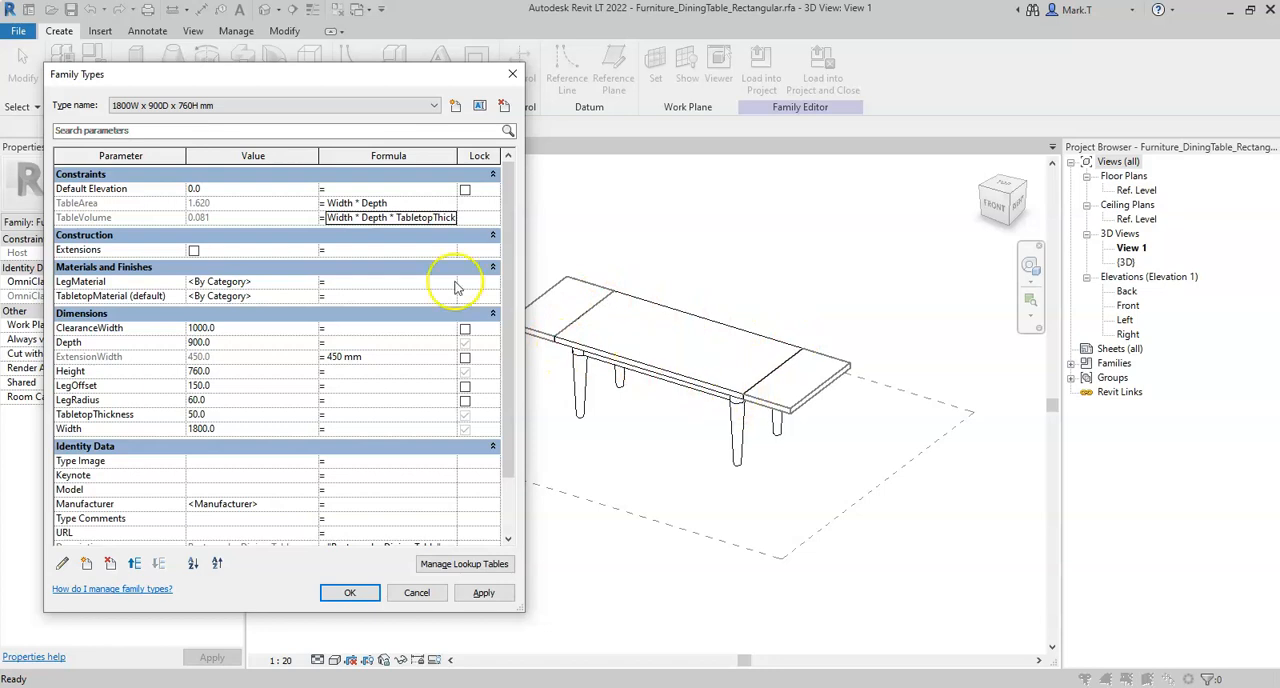
Narrow the Value column and widen the Formula column to fit the whole TableVolume formula, and accept the family type changes.
{"action": "left_click_drag", "start_coordinate": [320, 156], "coordinate": [274, 156]}
{"action": "left_click_drag", "start_coordinate": [413, 155], "coordinate": [450, 155]}
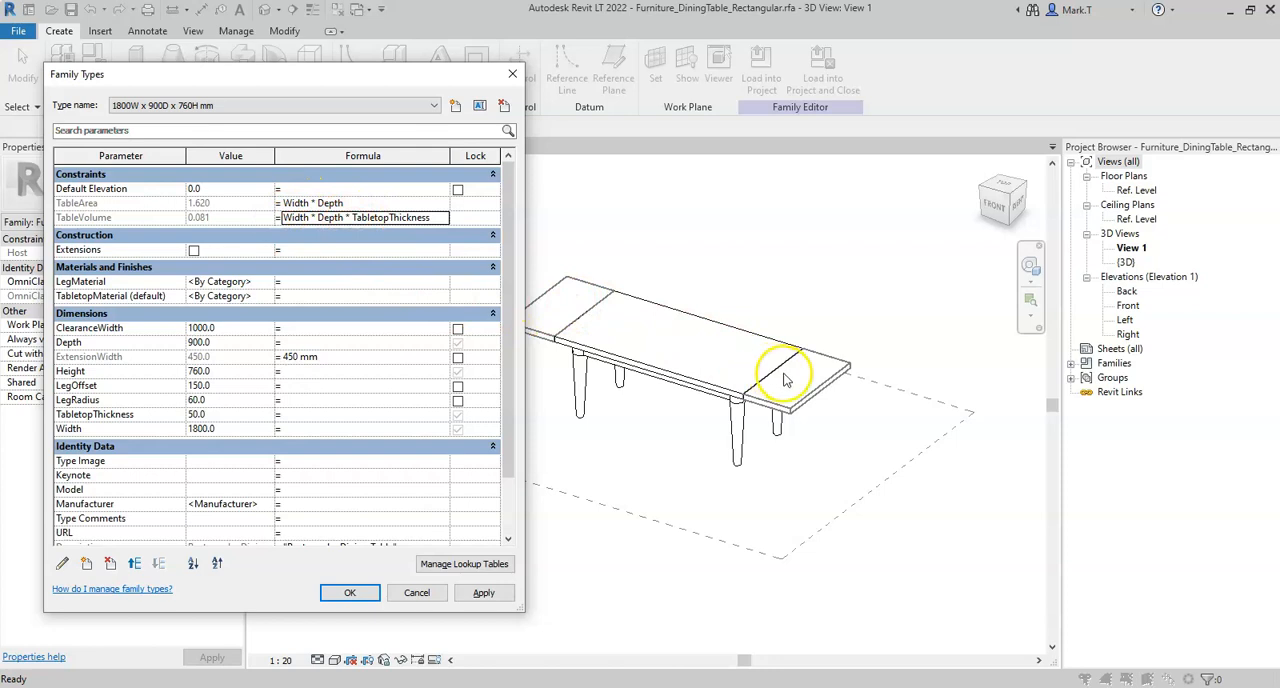
{"action": "left_click", "coordinate": [357, 594]}
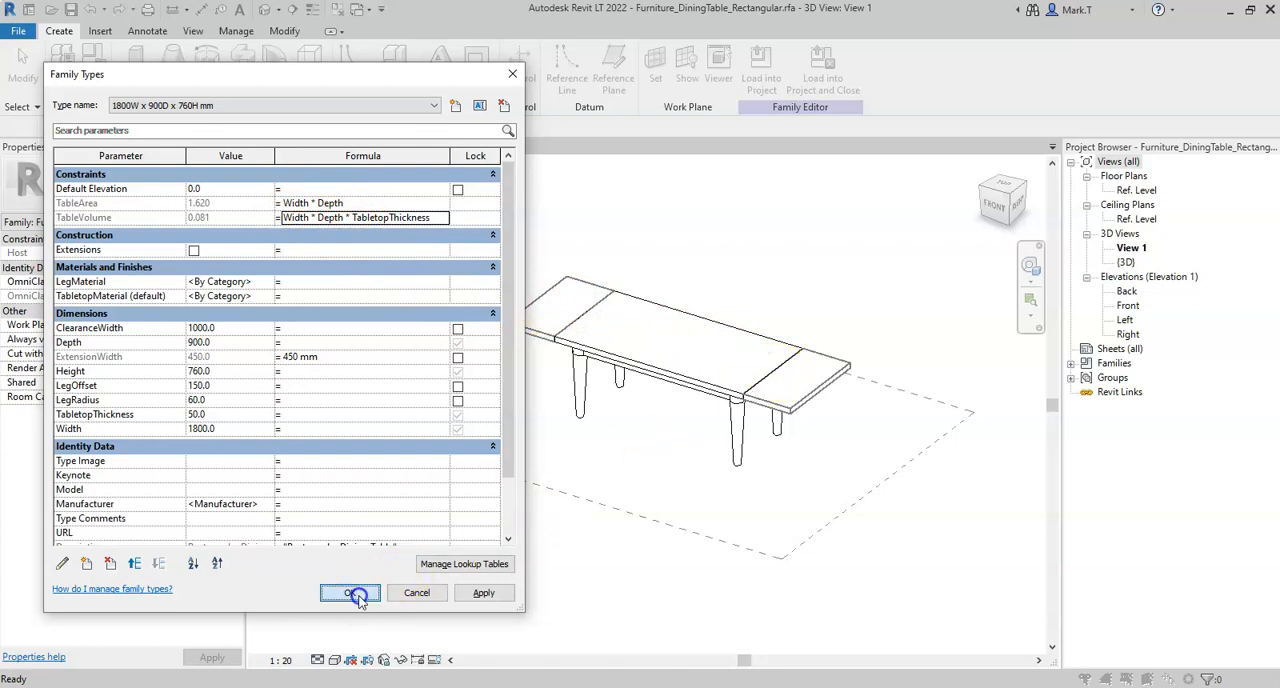
Examine the labelled width, depth, leg offset and extension dimensions in the Ref. Level floor plan, and return to 3D View 1.
{"action": "double_click", "coordinate": [1134, 190]}
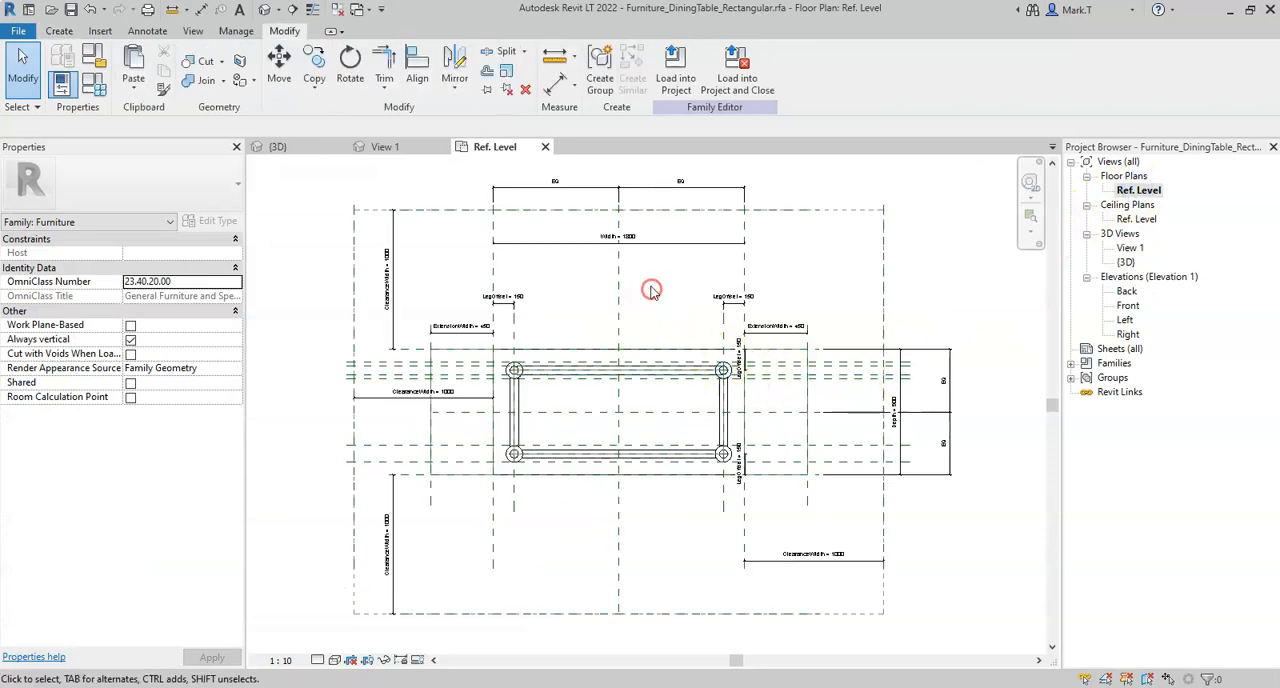
{"action": "scroll", "coordinate": [652, 275], "scroll_direction": "up", "scroll_amount": 3}
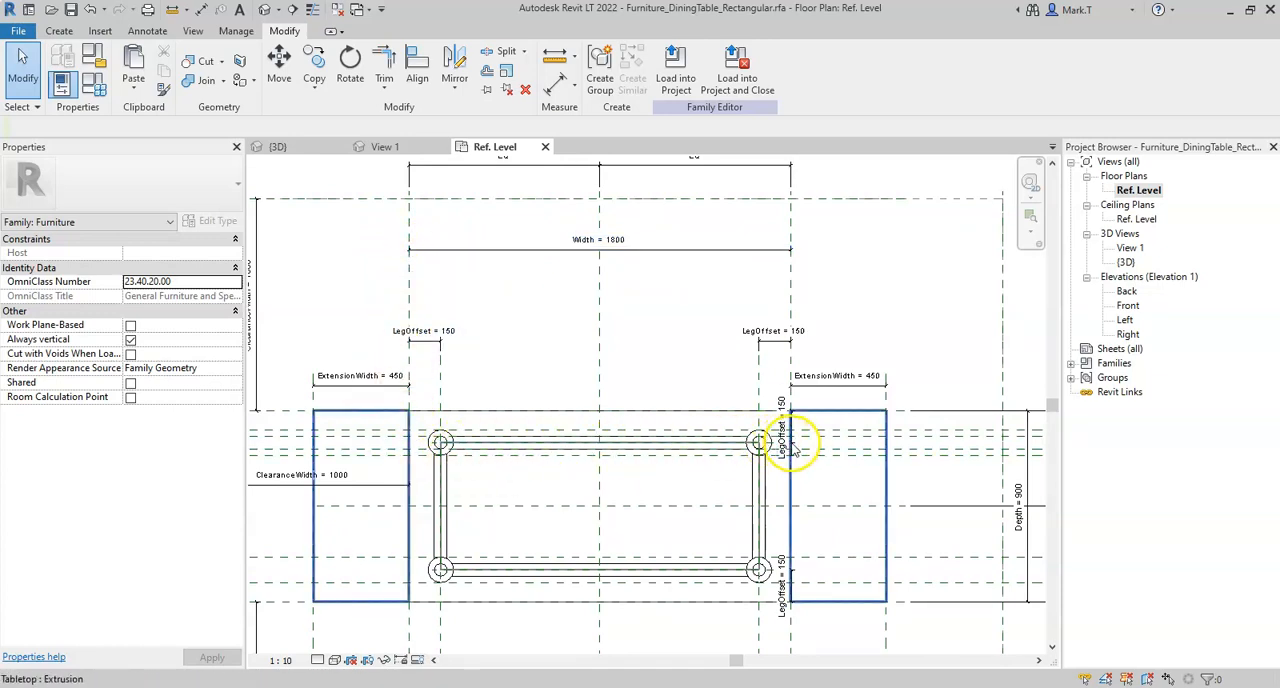
{"action": "scroll", "coordinate": [795, 450], "scroll_direction": "down", "scroll_amount": 1}
{"action": "scroll", "coordinate": [795, 450], "scroll_direction": "up", "scroll_amount": 3}
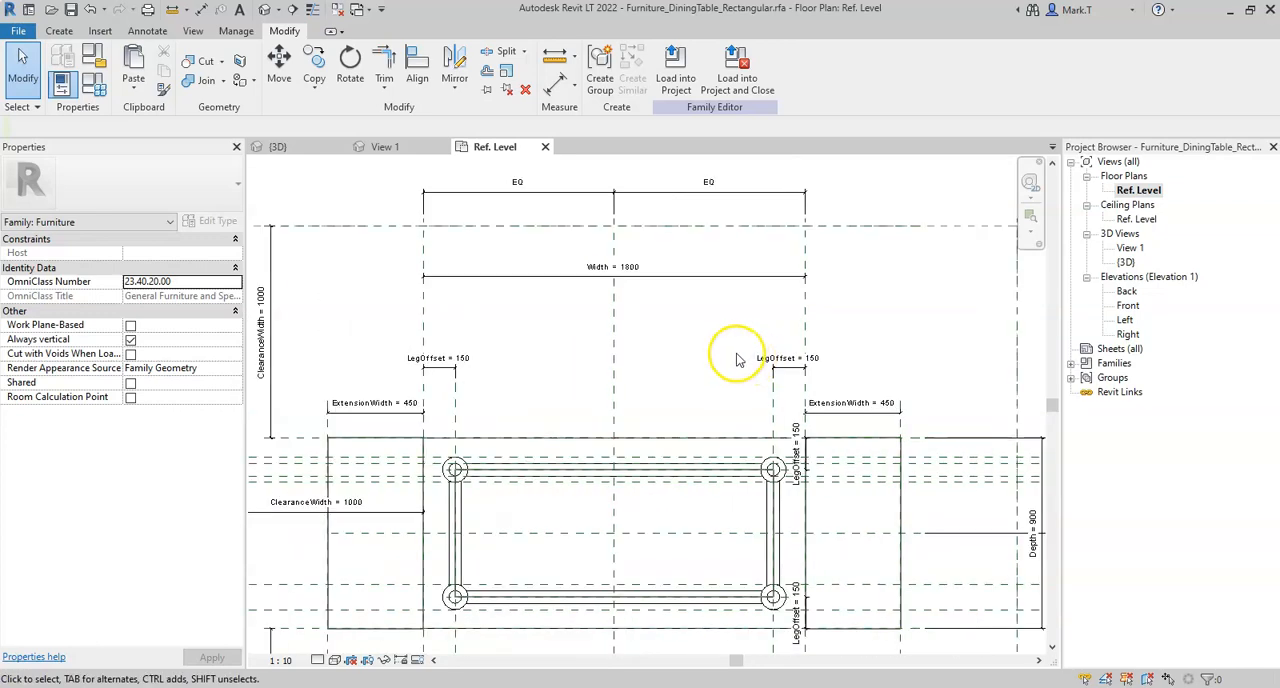
{"action": "middle_click_drag", "start_coordinate": [730, 363], "coordinate": [694, 360]}
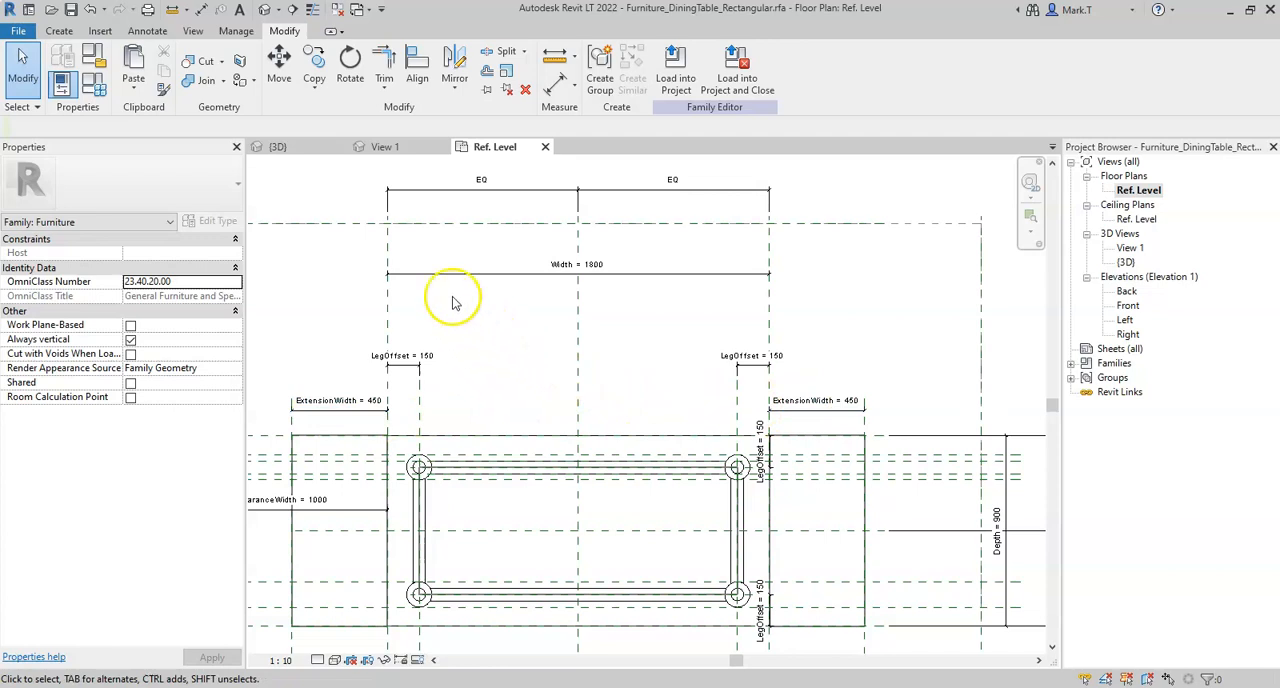
{"action": "left_click", "coordinate": [381, 147]}
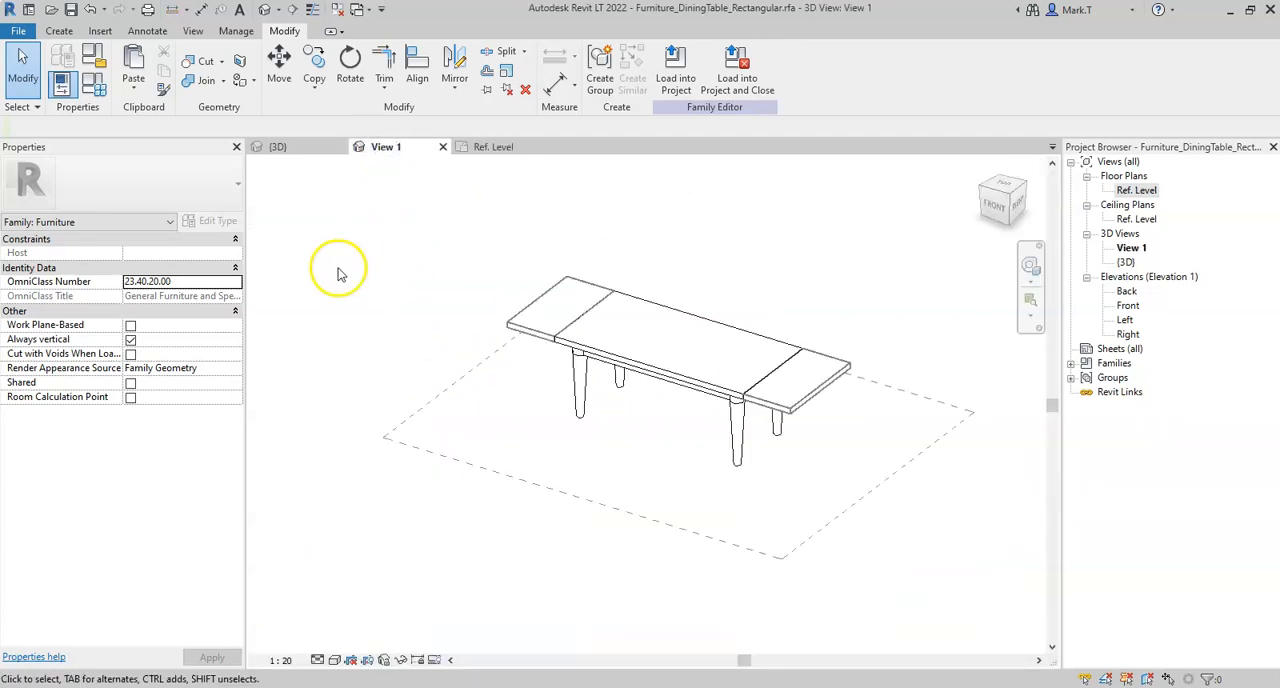
Compare the TableArea and TableVolume values of the 900W x 900D x 760H mm and 1800W x 900D x 760H mm family types.
{"action": "left_click", "coordinate": [93, 90]}
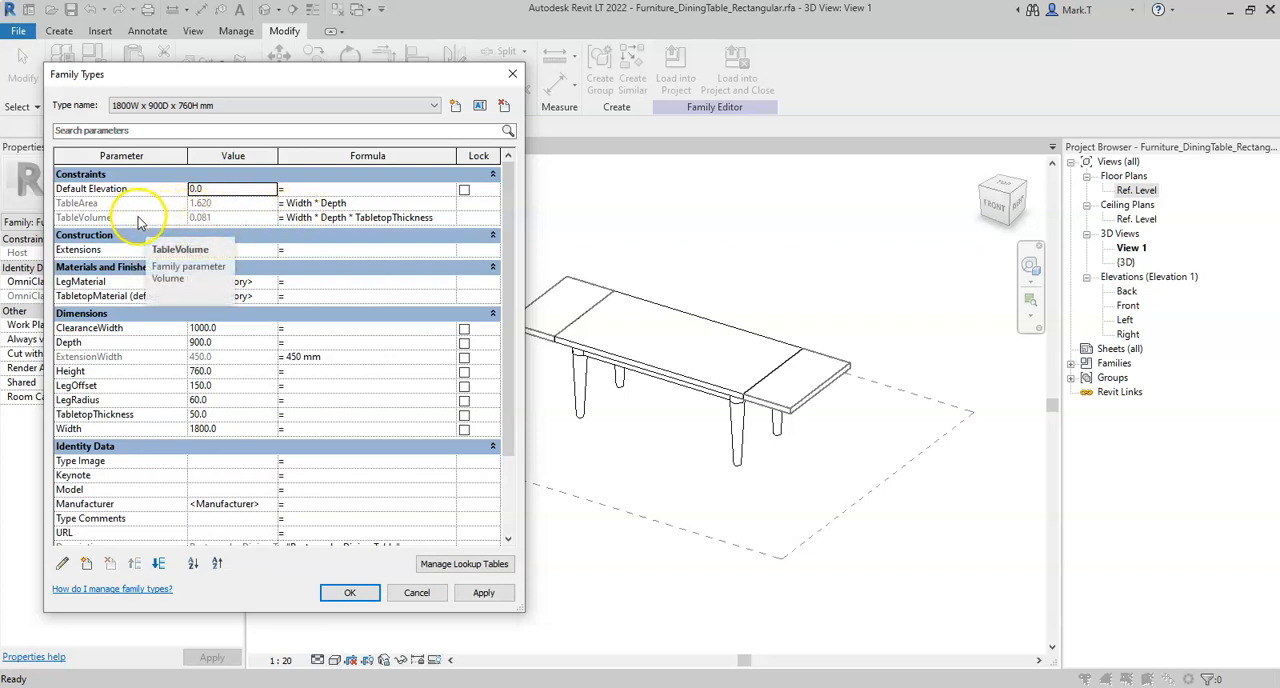
{"action": "left_click", "coordinate": [289, 106]}
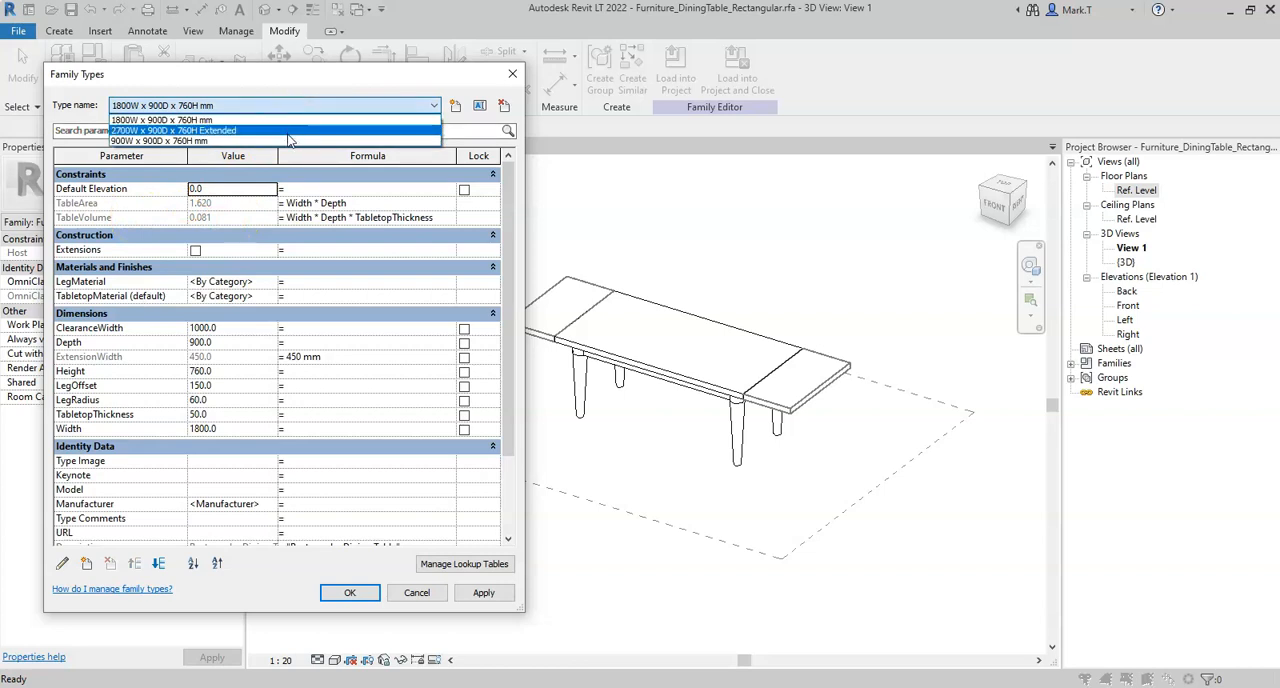
{"action": "left_click", "coordinate": [287, 141]}
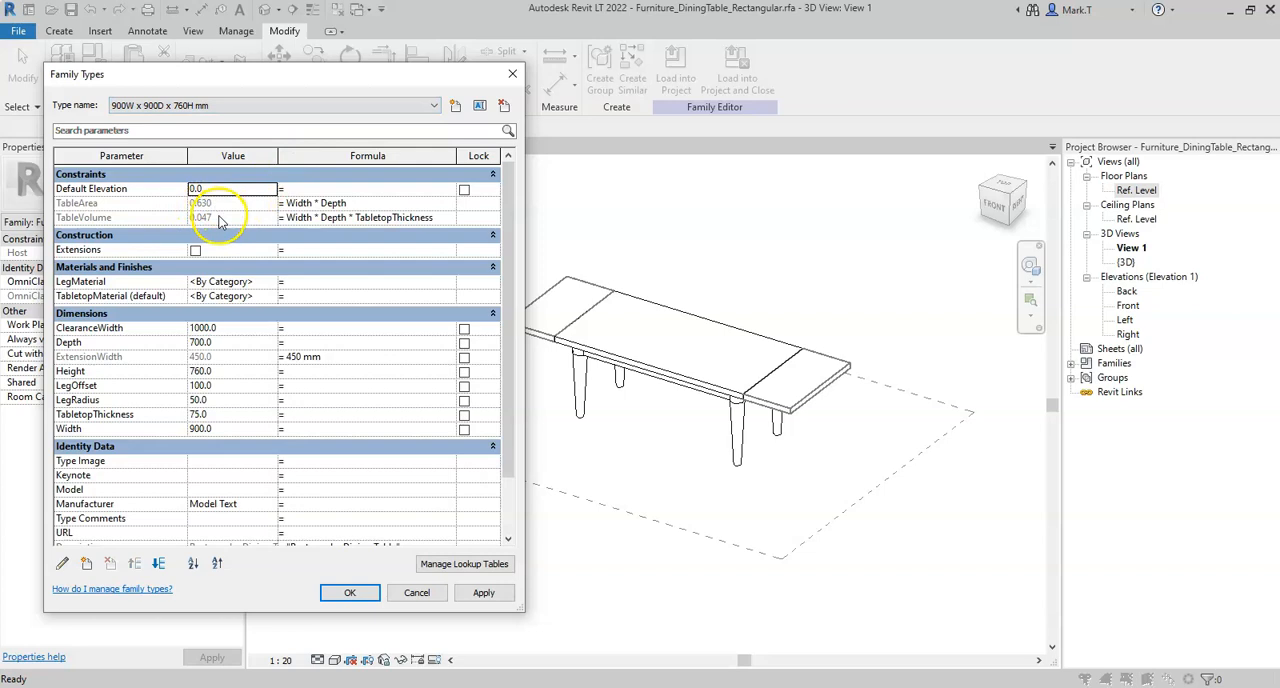
{"action": "left_click", "coordinate": [222, 105]}
{"action": "left_click", "coordinate": [218, 120]}
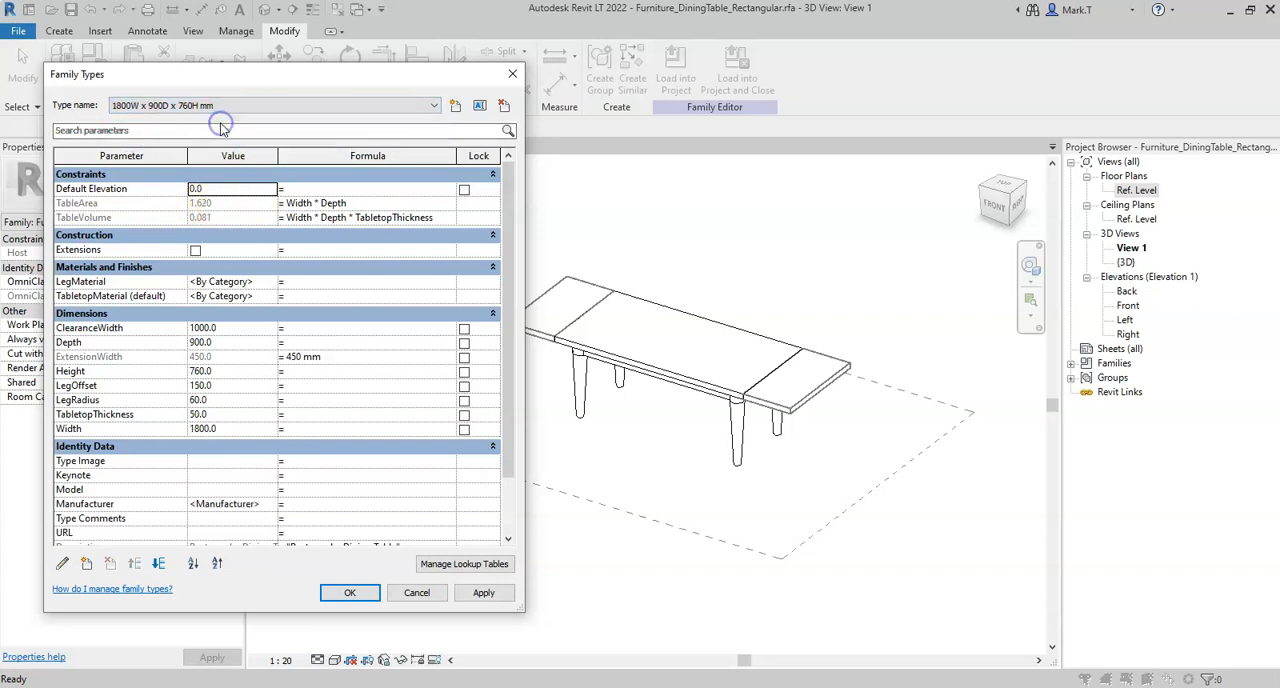